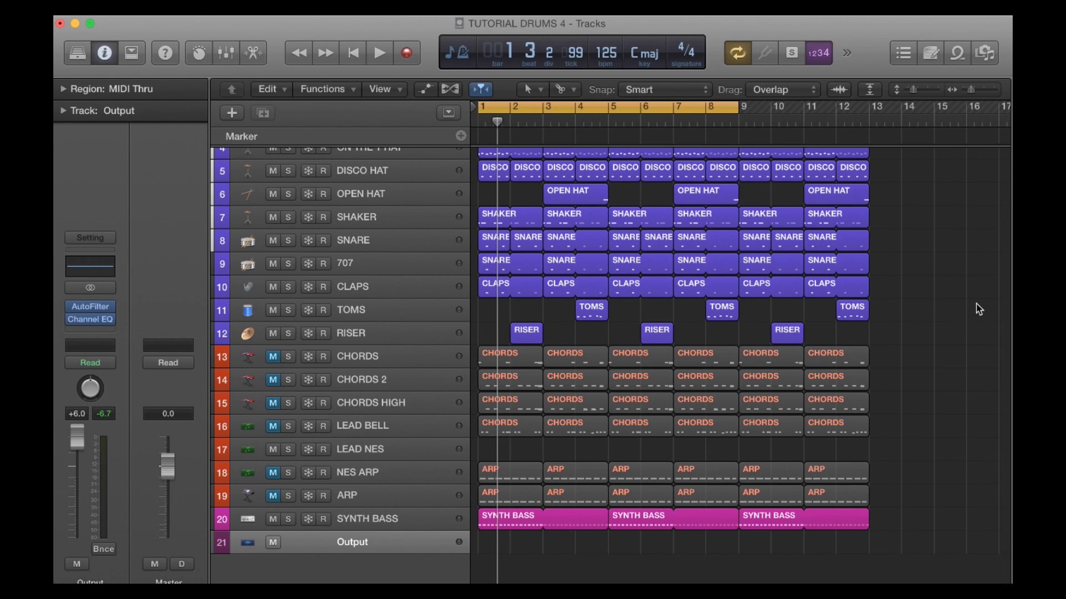
# Play the arrangement from bar 1 through the eight-bar cycle to hear the drums with the synth bass, and stop playback.
pyautogui.press('space')
pyautogui.scroll(3, 971, 260)
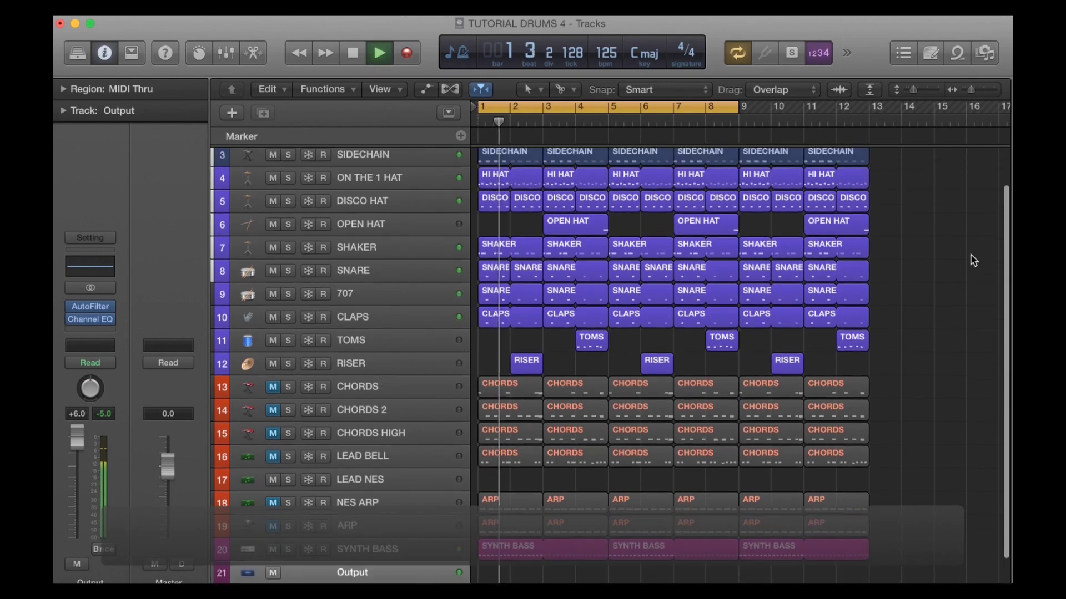
pyautogui.scroll(2, 973, 259)
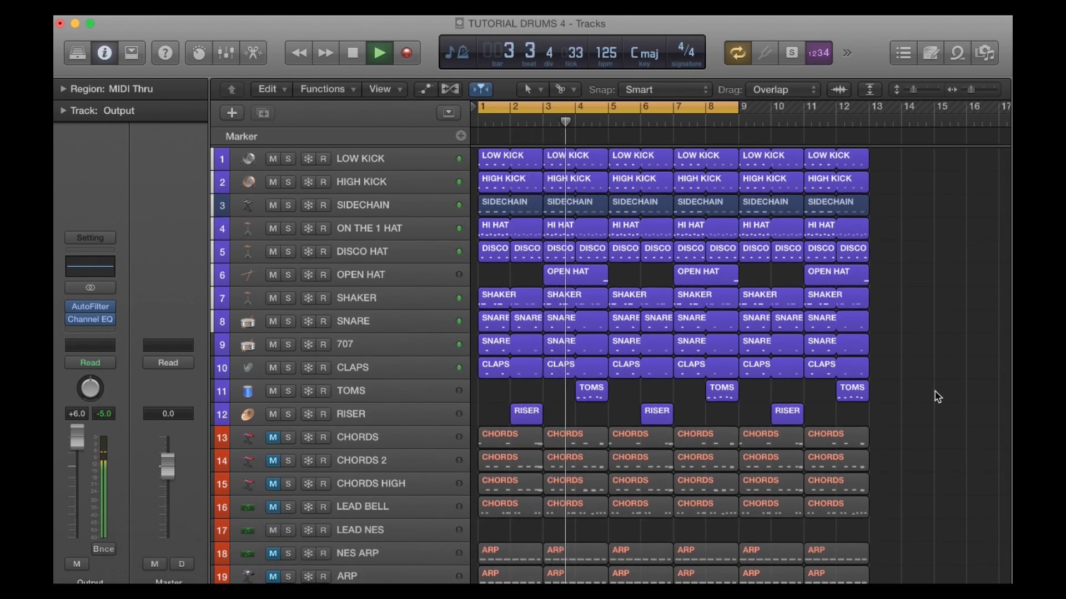
pyautogui.scroll(-2, 936, 397)
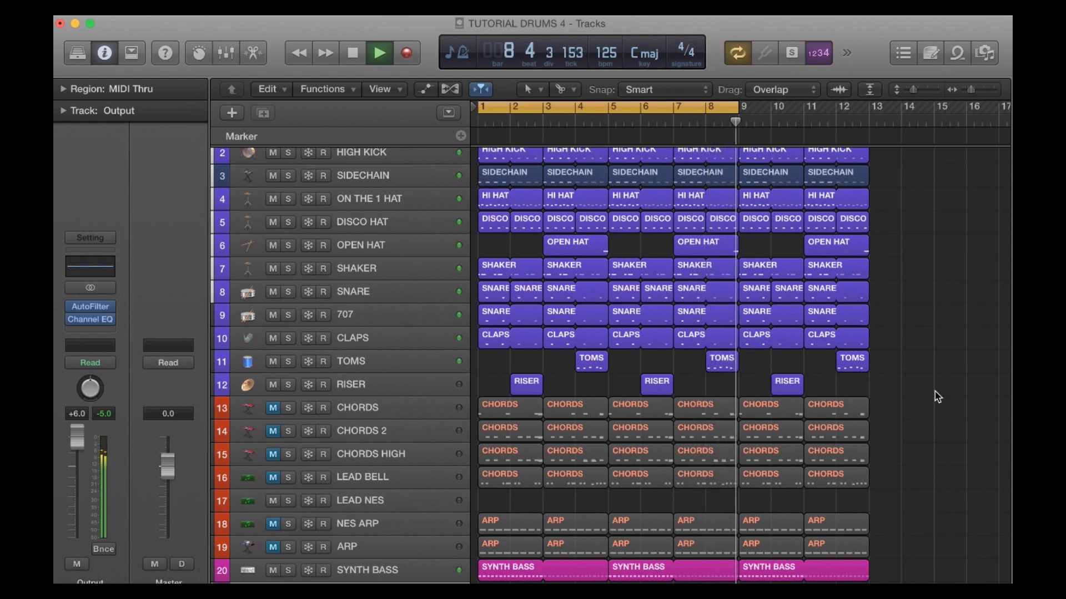
pyautogui.press('space')
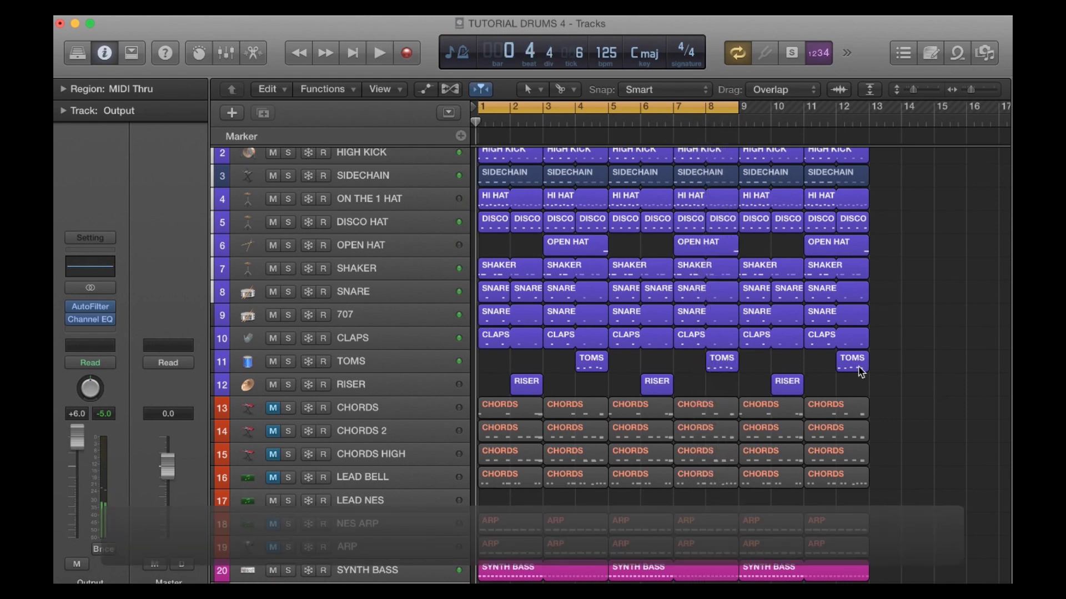
# Unmute the CHORDS track and open its first region in the Piano Roll.
pyautogui.click(273, 408)
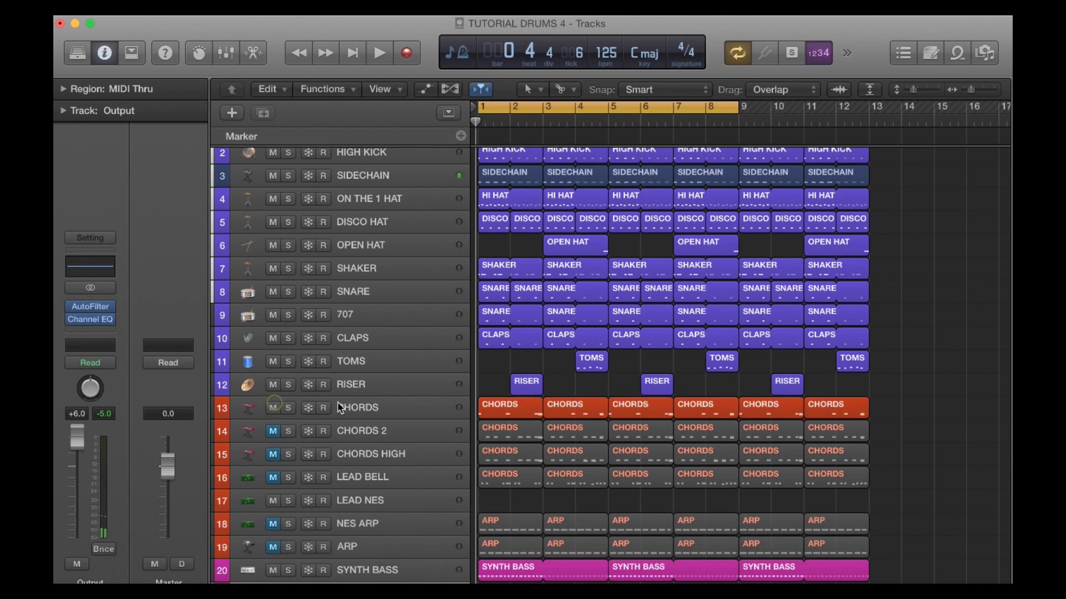
pyautogui.click(408, 418)
pyautogui.click(942, 420)
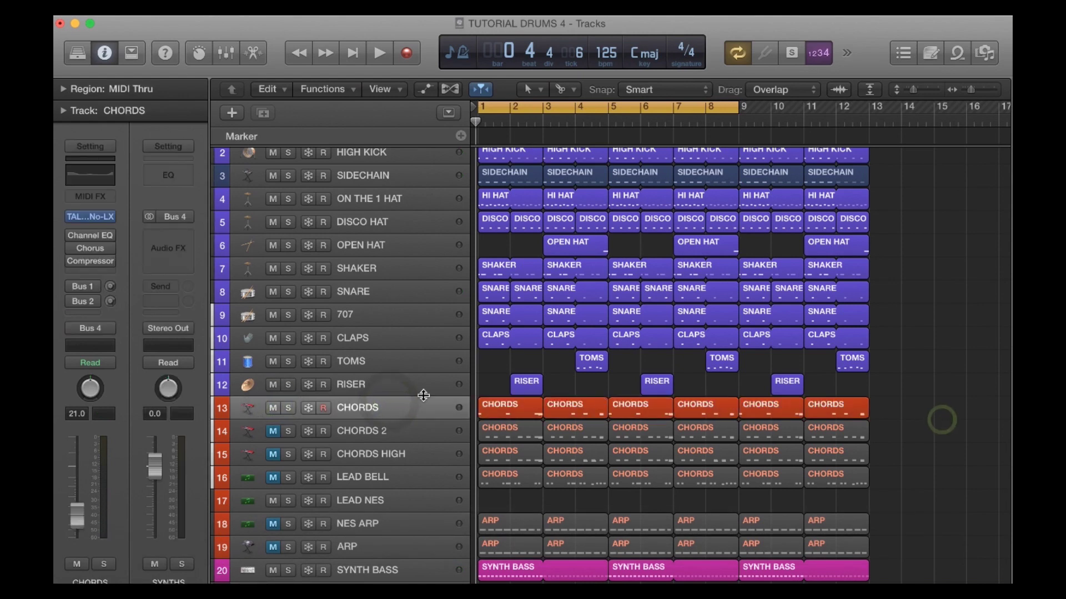
pyautogui.click(508, 405)
pyautogui.doubleClick(509, 405)
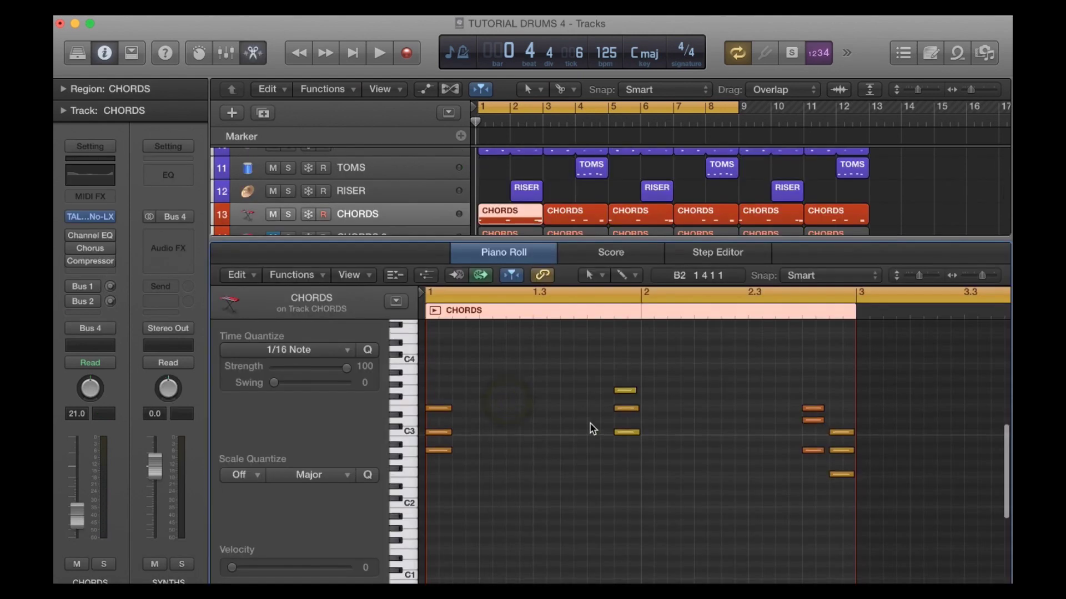
# Show the first two CHORDS regions together in the Piano Roll, audition them in playback, stop, and close the editor.
pyautogui.keyDown('shift'); pyautogui.click(561, 214); pyautogui.keyUp('shift')
pyautogui.press('space')
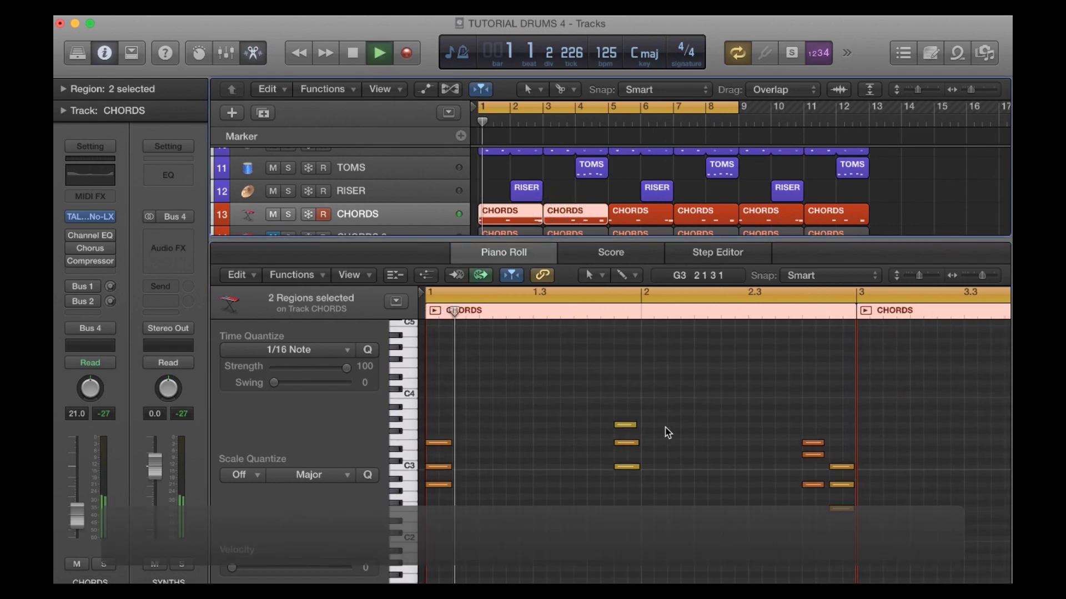
pyautogui.hscroll(3, 682, 493)
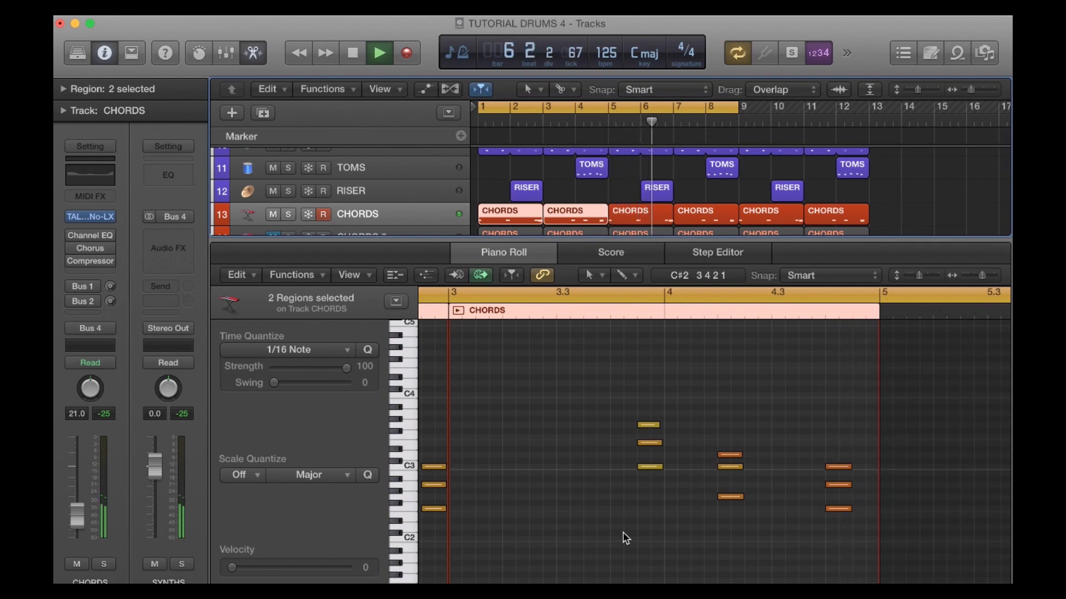
pyautogui.press('space')
pyautogui.click(618, 193)
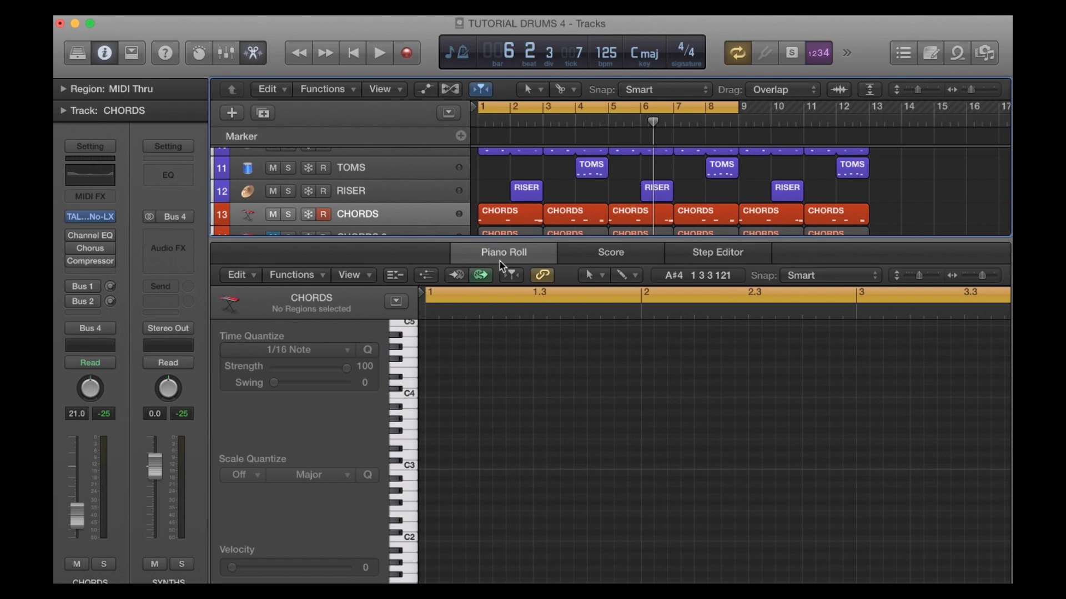
pyautogui.doubleClick(521, 252)
pyautogui.scroll(2, 908, 337)
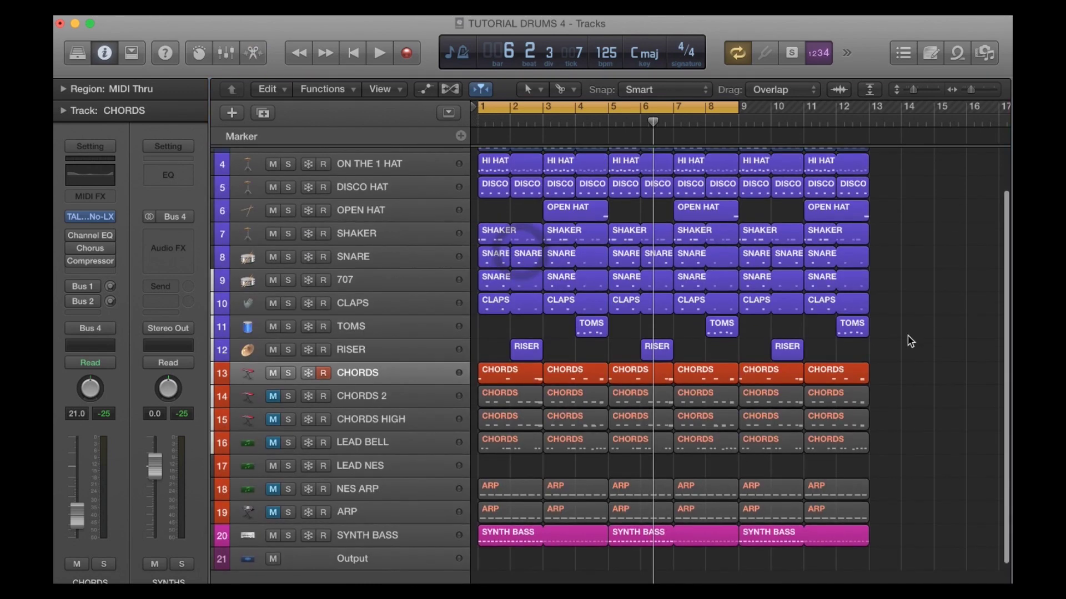
# Compare the note patterns of the first CHORDS and first CHORDS 2 regions in the Piano Roll.
pyautogui.scroll(3, 910, 341)
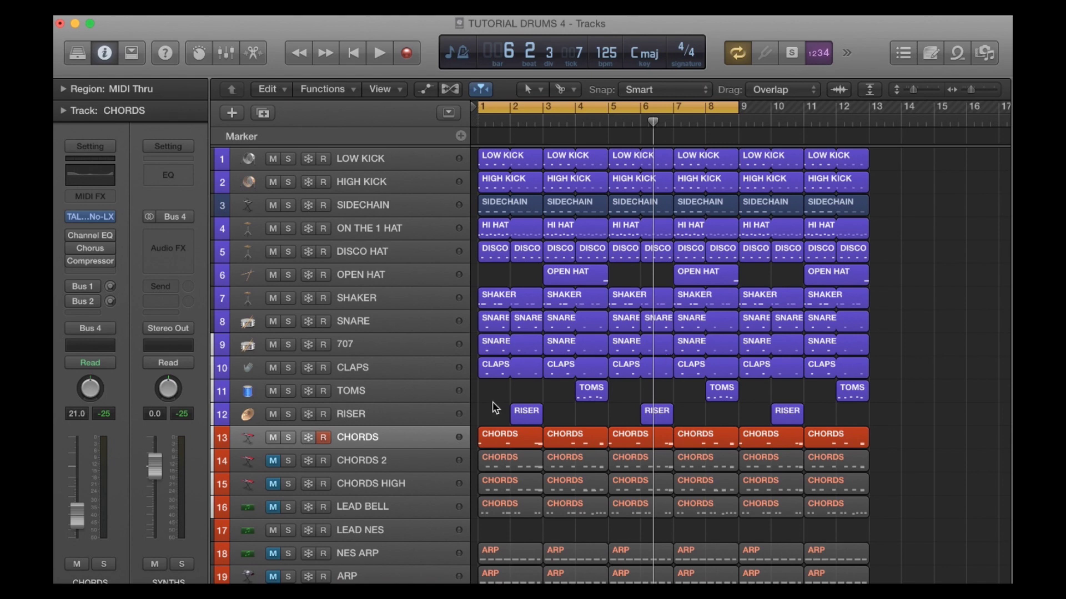
pyautogui.doubleClick(520, 468)
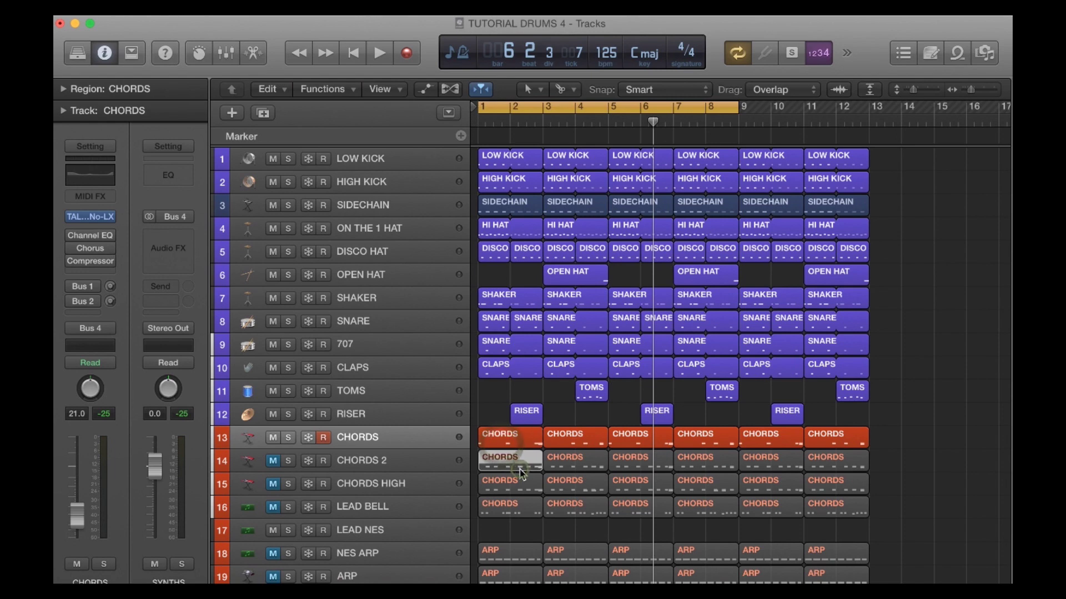
pyautogui.scroll(-1, 577, 197)
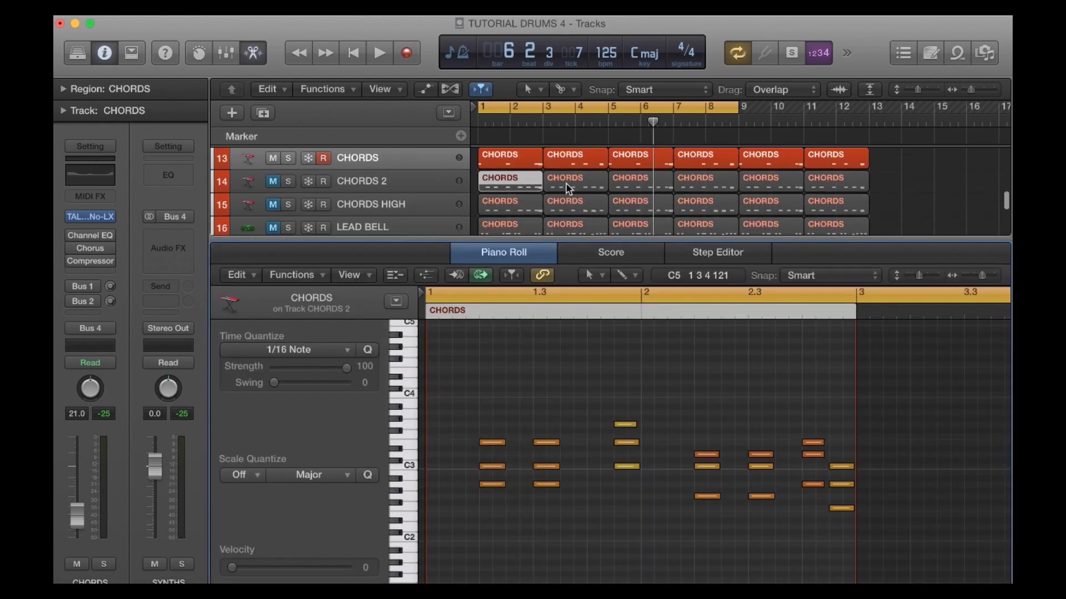
pyautogui.click(517, 156)
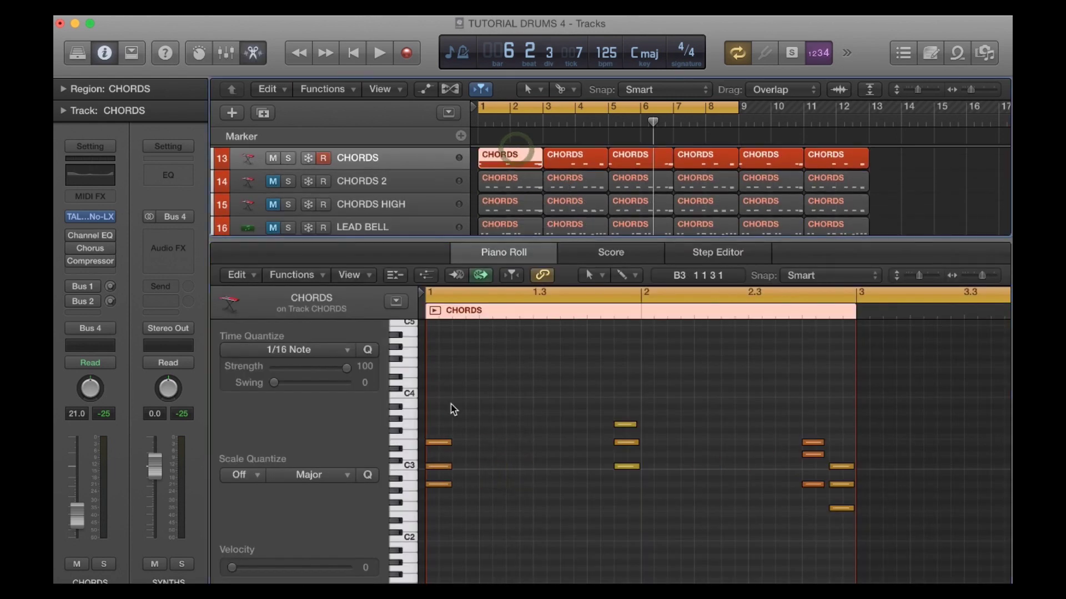
pyautogui.moveTo(443, 425); pyautogui.dragTo(809, 562)
pyautogui.click(505, 186)
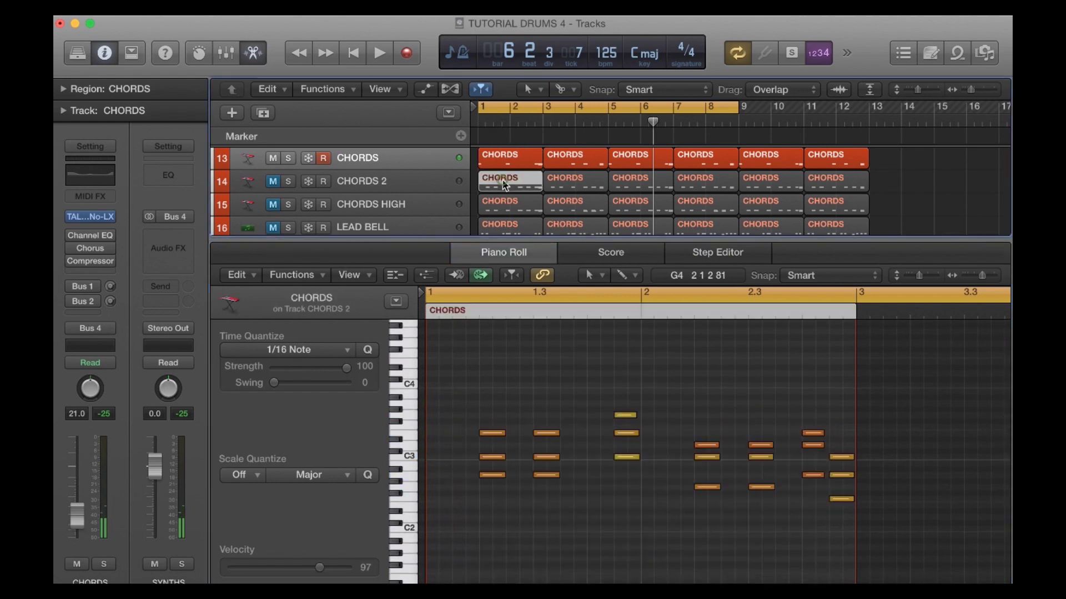
pyautogui.click(470, 377)
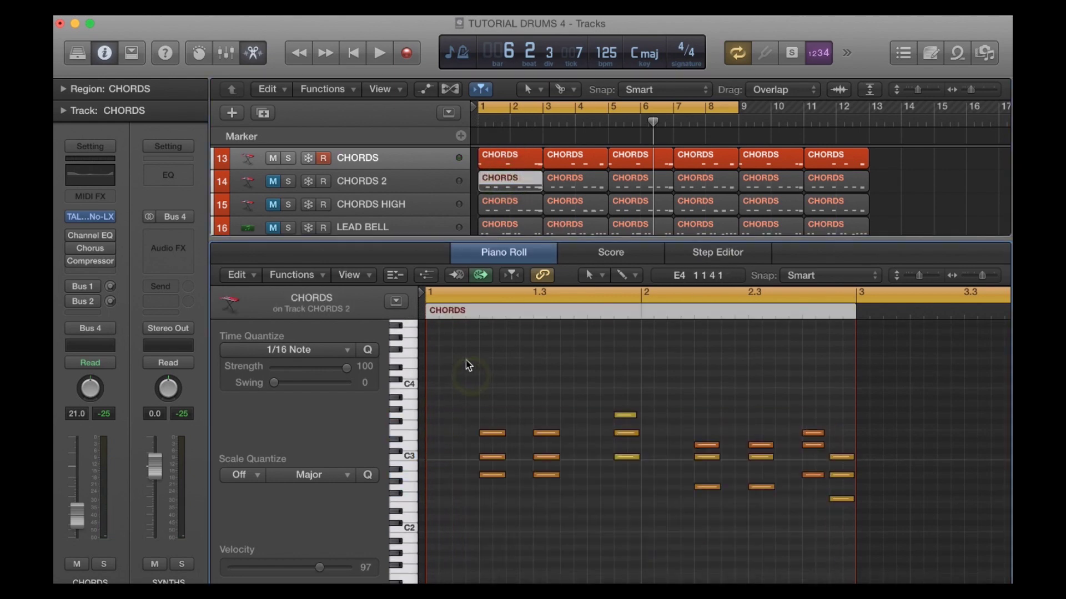
pyautogui.moveTo(467, 361); pyautogui.dragTo(502, 454)
pyautogui.click(492, 418)
# Unmute the CHORDS 2 track, highlight all notes of its first region, and mute the CHORDS track.
pyautogui.click(272, 181)
pyautogui.moveTo(474, 384); pyautogui.dragTo(860, 552)
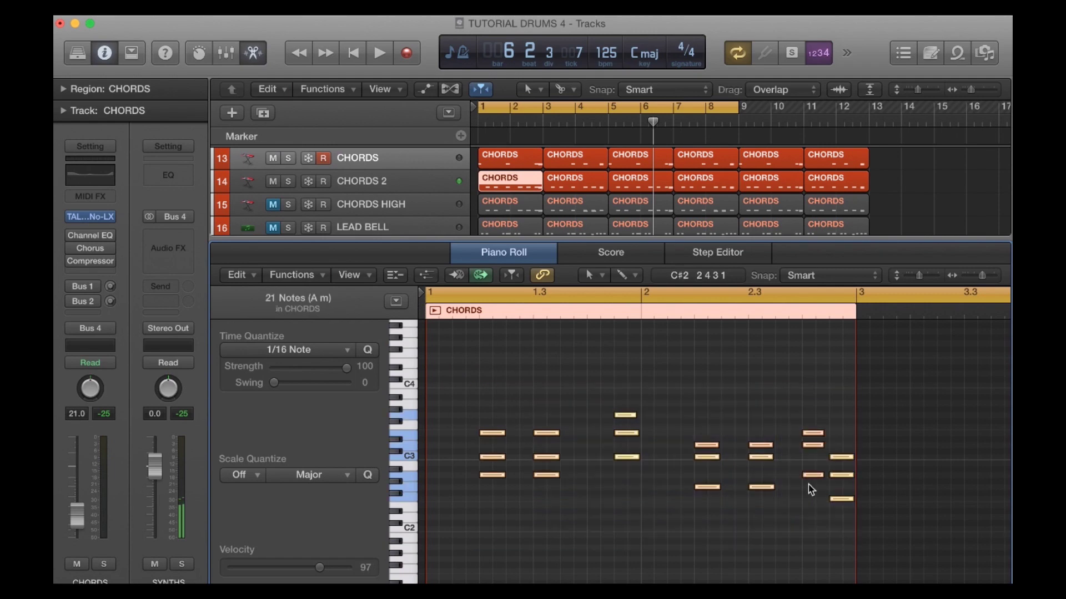
pyautogui.click(271, 159)
# Play the eight-bar cycle to hear CHORDS 2 with the drums, closing the Piano Roll, and stop playback.
pyautogui.press('space')
pyautogui.click(931, 181)
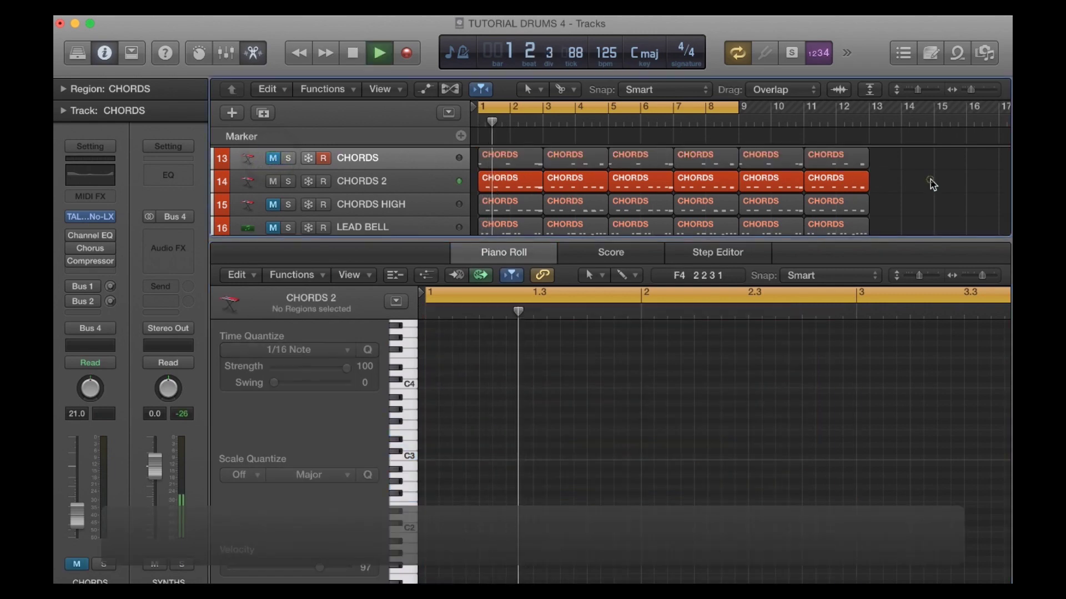
pyautogui.click(501, 251)
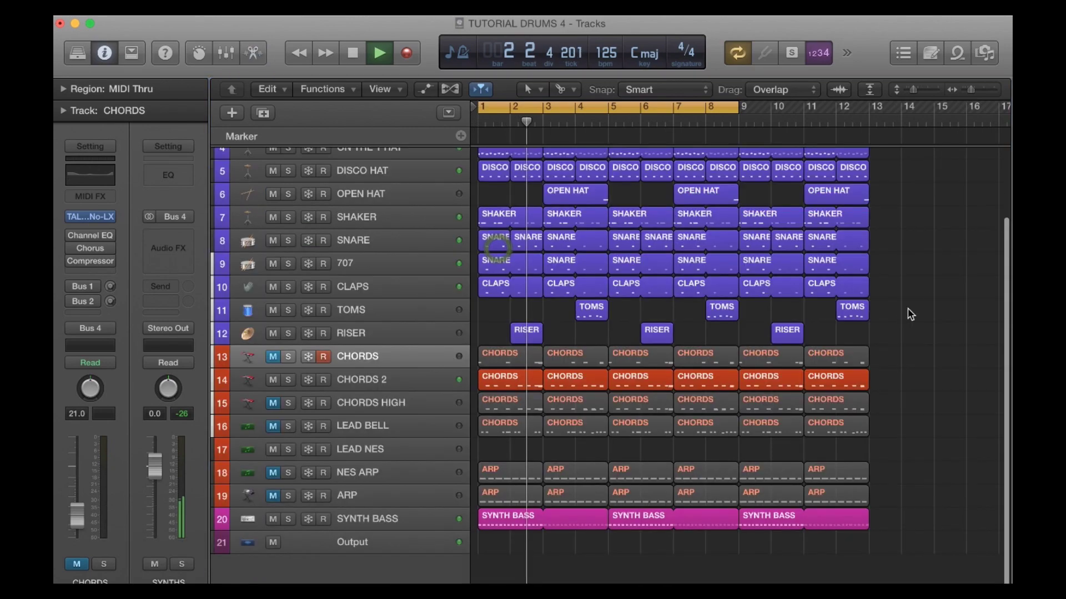
pyautogui.scroll(4, 910, 314)
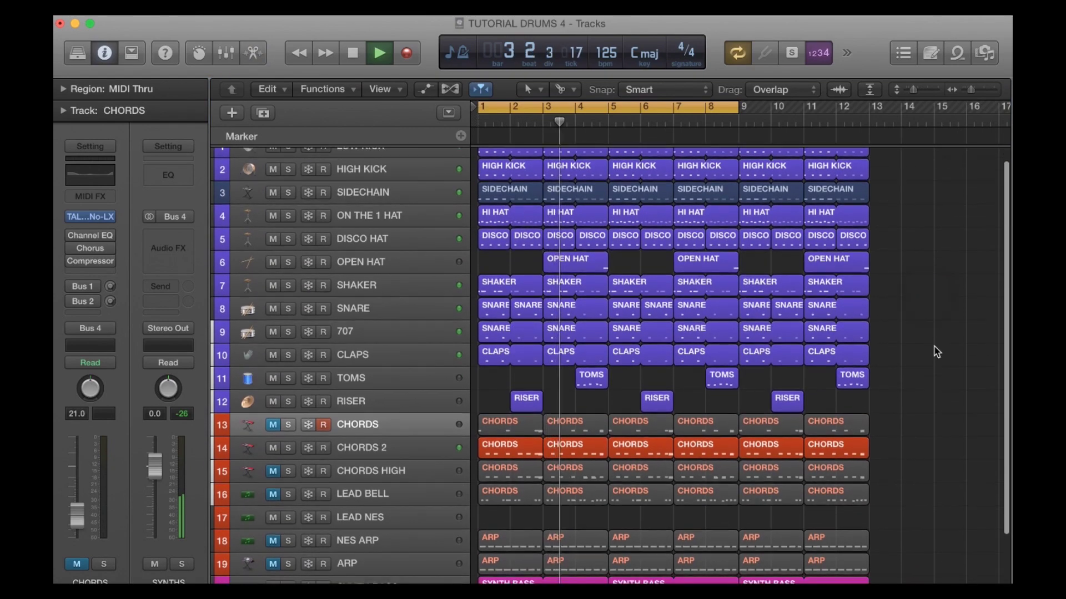
pyautogui.scroll(-1, 937, 352)
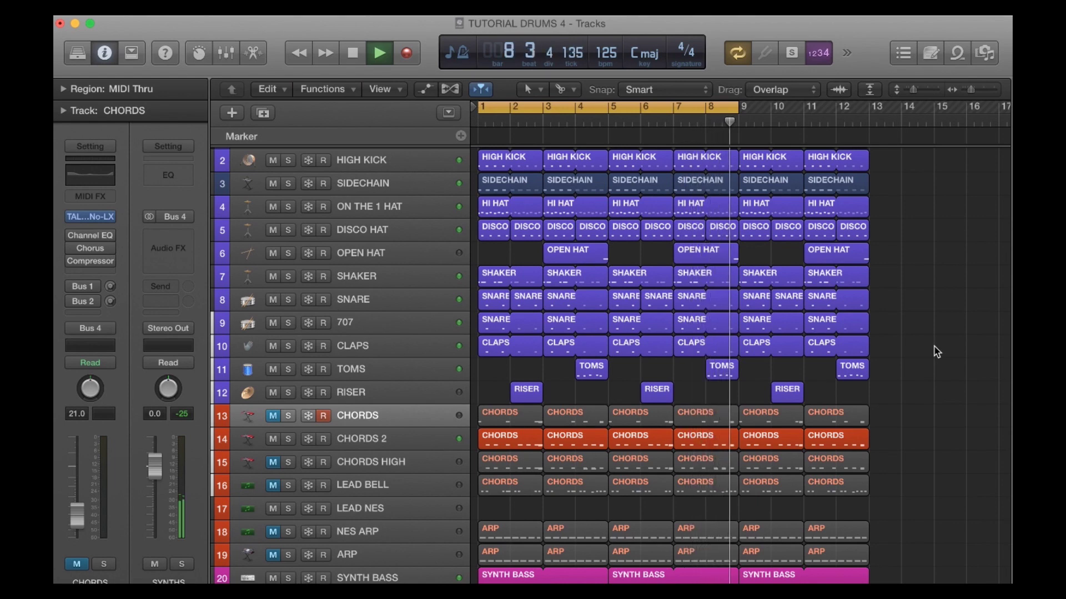
pyautogui.press('space')
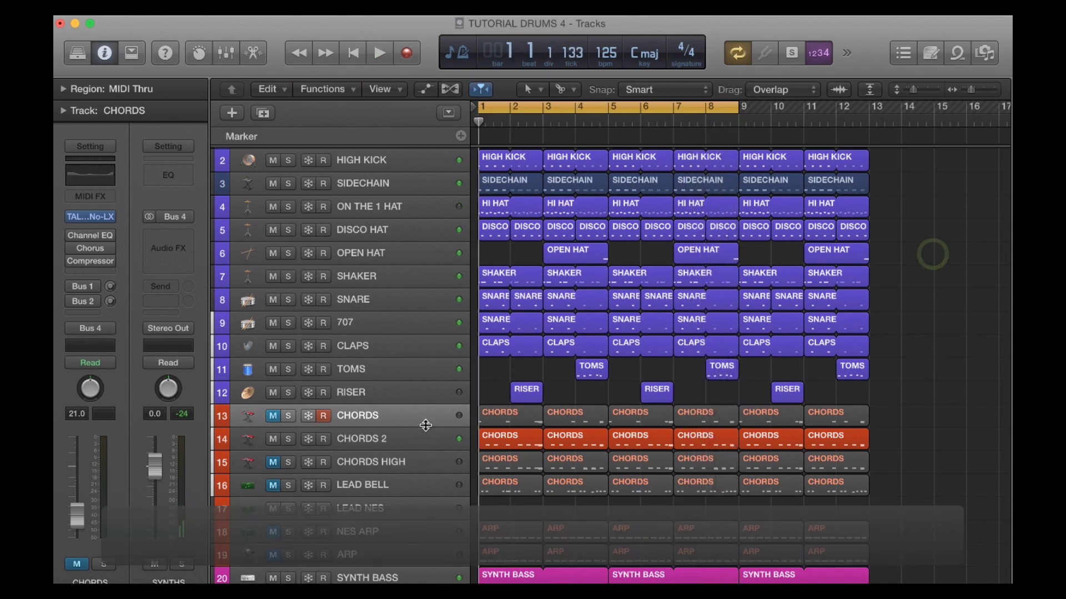
# Delete the two regions at bars 5 and 7 on the CHORDS track.
pyautogui.click(367, 436)
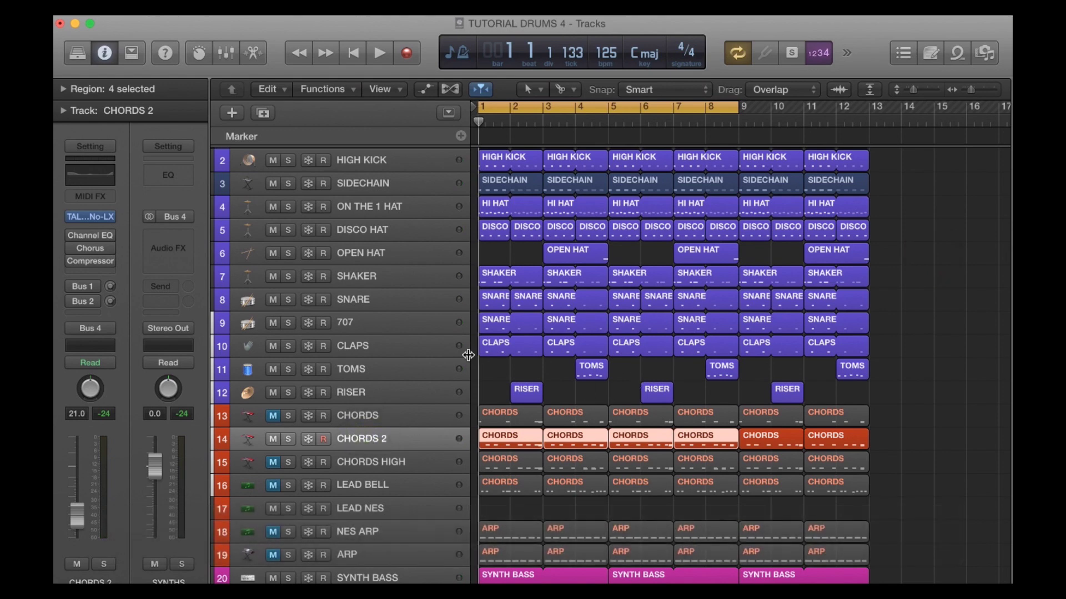
pyautogui.click(664, 420)
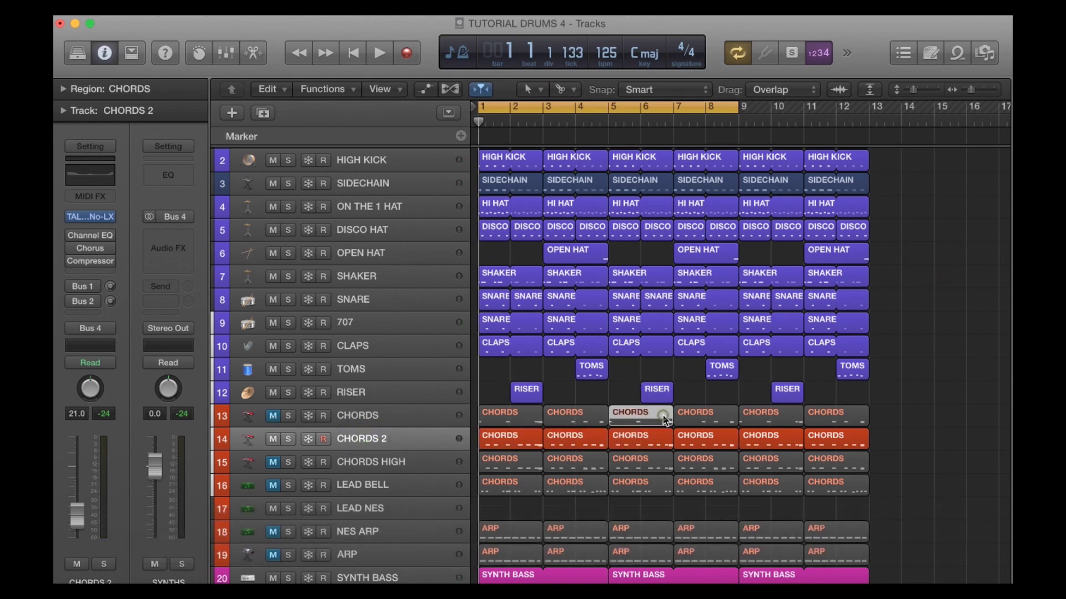
pyautogui.press('Delete')
pyautogui.click(694, 417)
pyautogui.press('Delete')
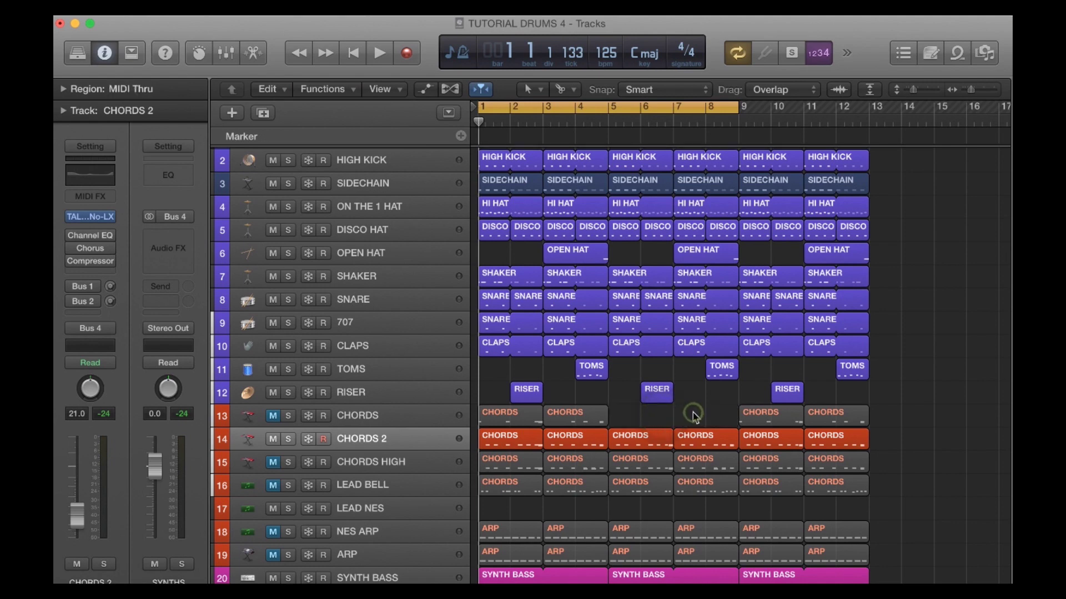
# Delete the two regions at bars 1 and 3 on the CHORDS 2 track.
pyautogui.click(526, 433)
pyautogui.press('Delete')
pyautogui.click(563, 437)
pyautogui.press('Delete')
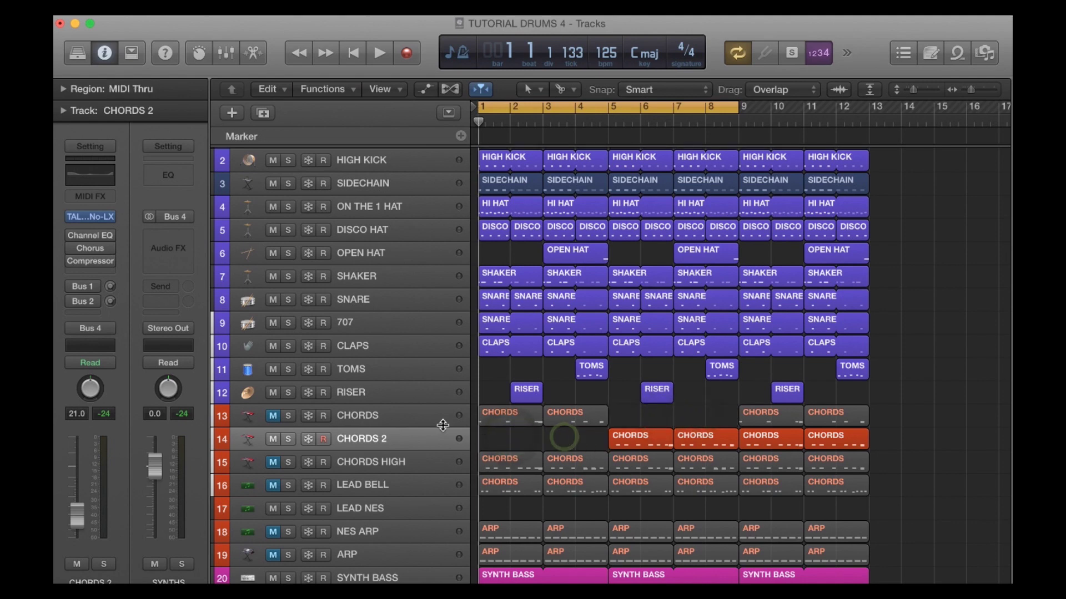
# Unmute the CHORDS track and play the cycle to hear both chord parts alternate, and stop playback.
pyautogui.click(273, 415)
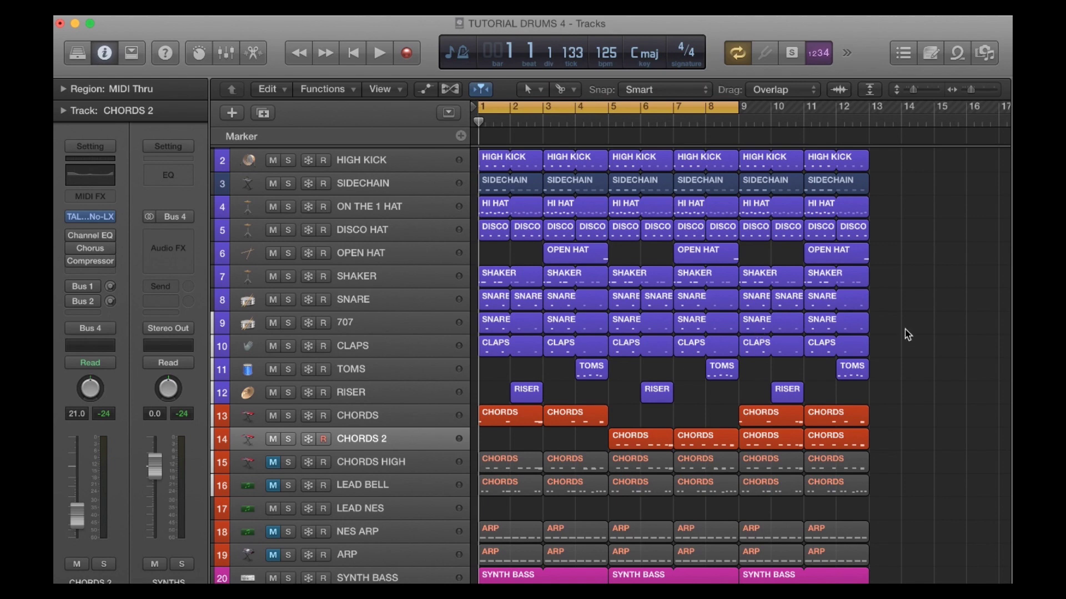
pyautogui.scroll(-1, 938, 350)
pyautogui.press('space')
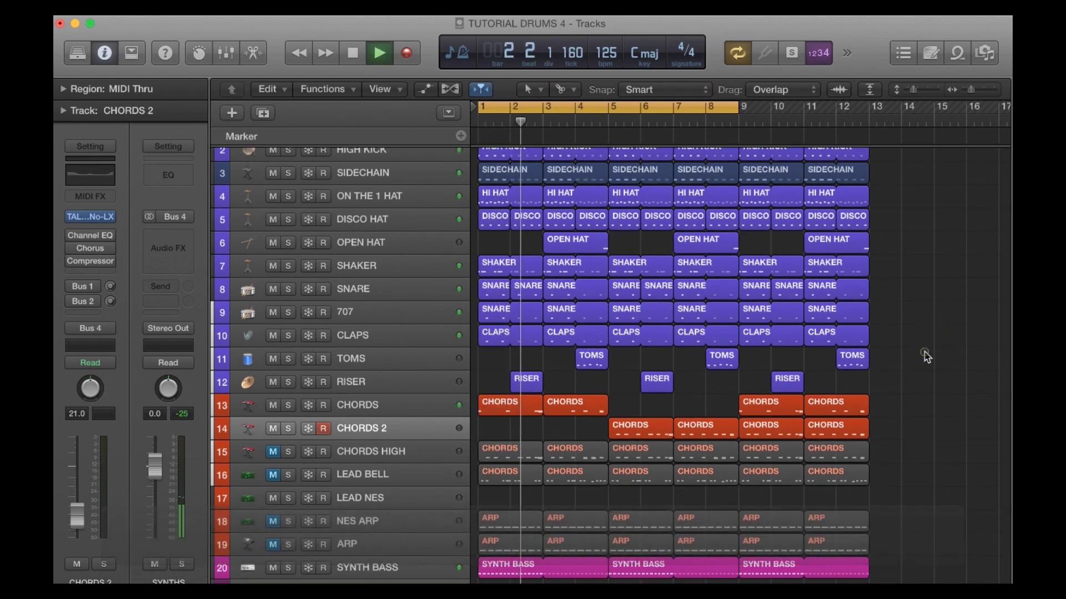
pyautogui.click(924, 353)
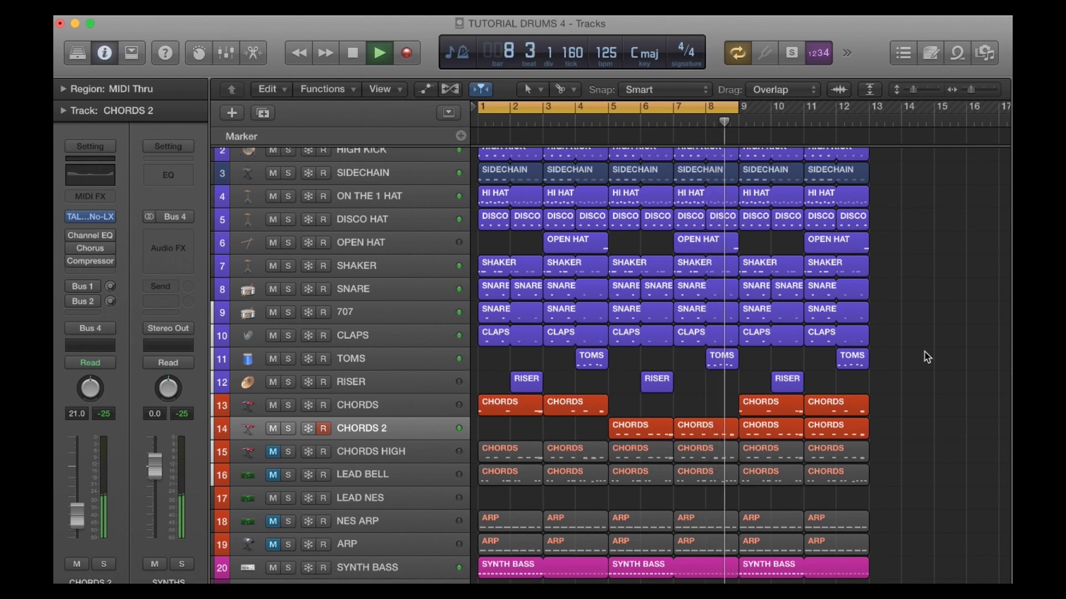
pyautogui.press('space')
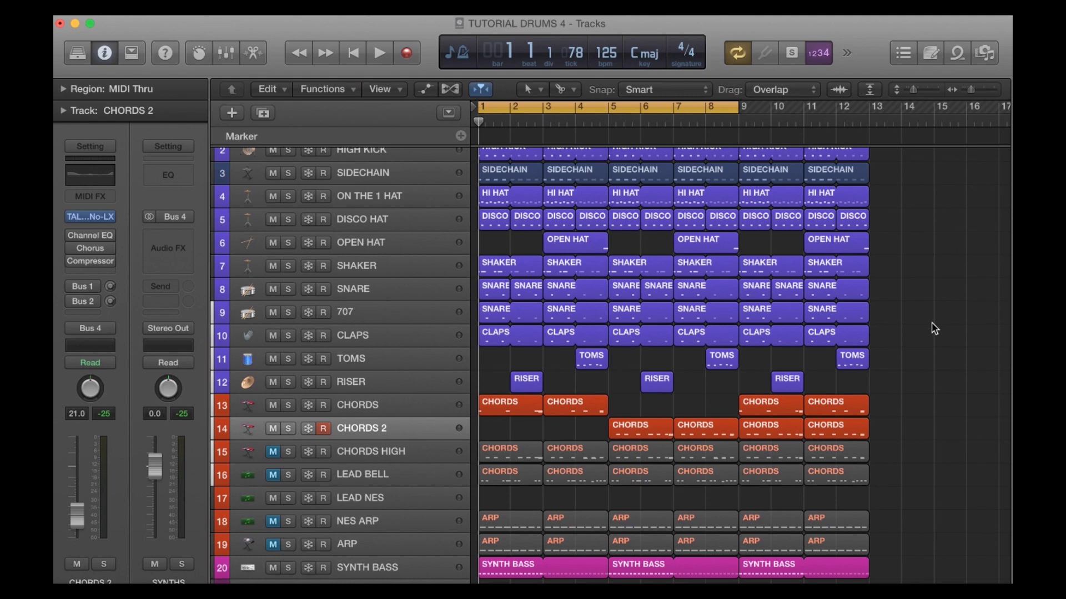
# Review the ON THE 1 HAT, DISCO HAT, OPEN HAT and SIDECHAIN tracks by selecting each in turn.
pyautogui.click(389, 197)
pyautogui.click(386, 219)
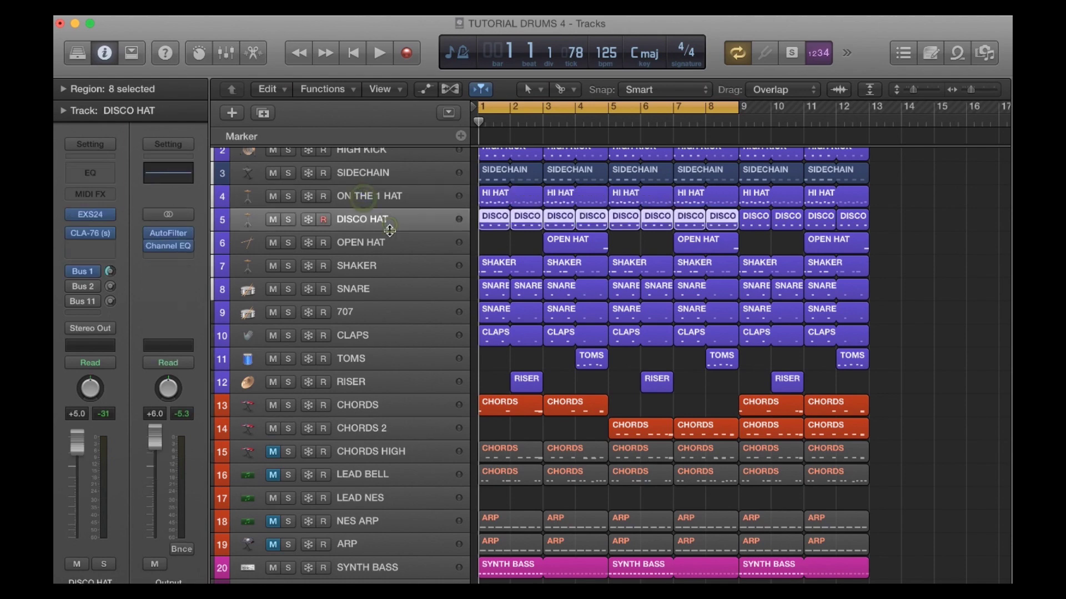
pyautogui.click(387, 242)
pyautogui.click(386, 200)
pyautogui.click(397, 175)
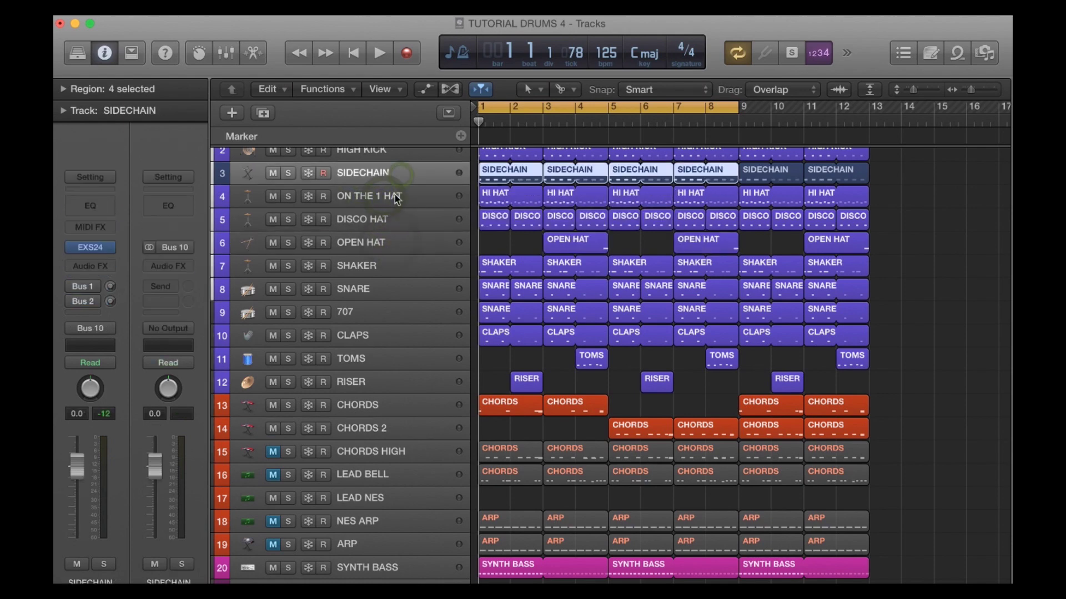
pyautogui.scroll(2, 394, 205)
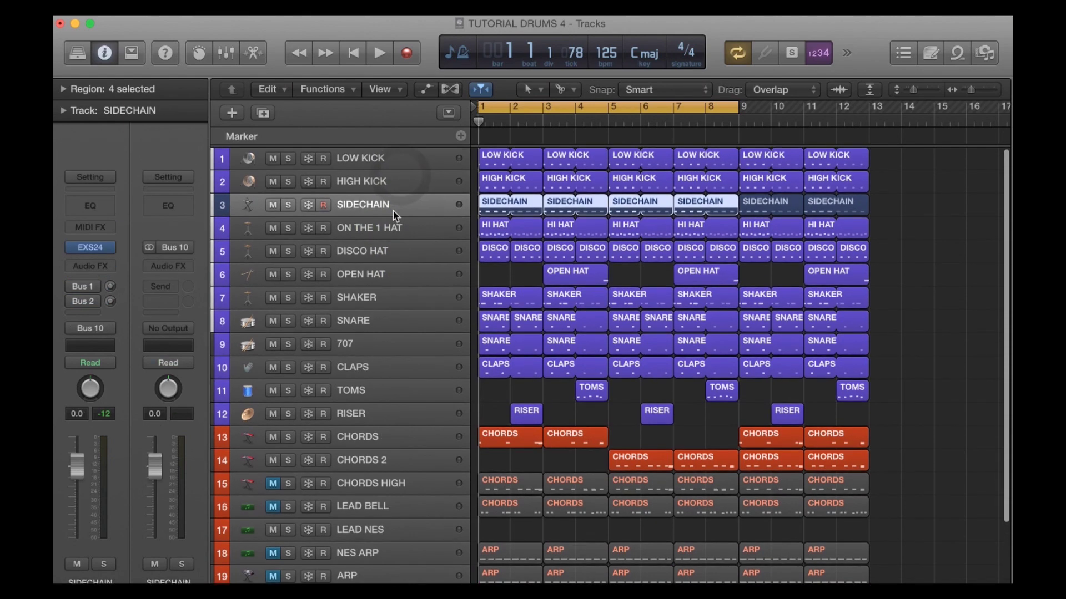
# Solo the SHAKER track and start playback from bar 1.
pyautogui.click(408, 298)
pyautogui.click(288, 298)
pyautogui.press('space')
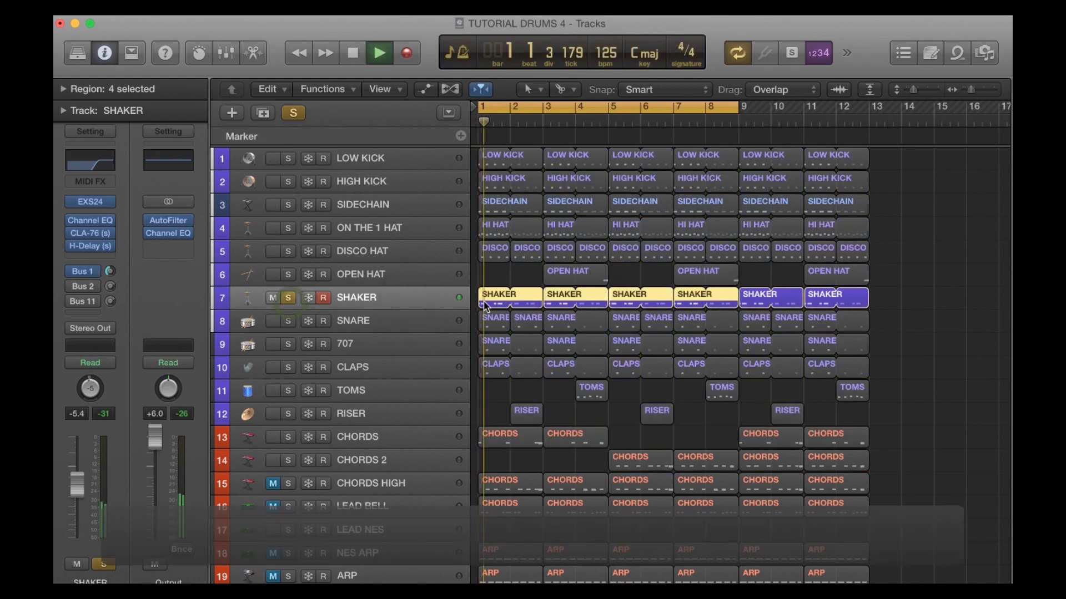
# Stop playback, unsolo the SHAKER track and delete its regions at bars 1 and 3.
pyautogui.press('space')
pyautogui.click(288, 299)
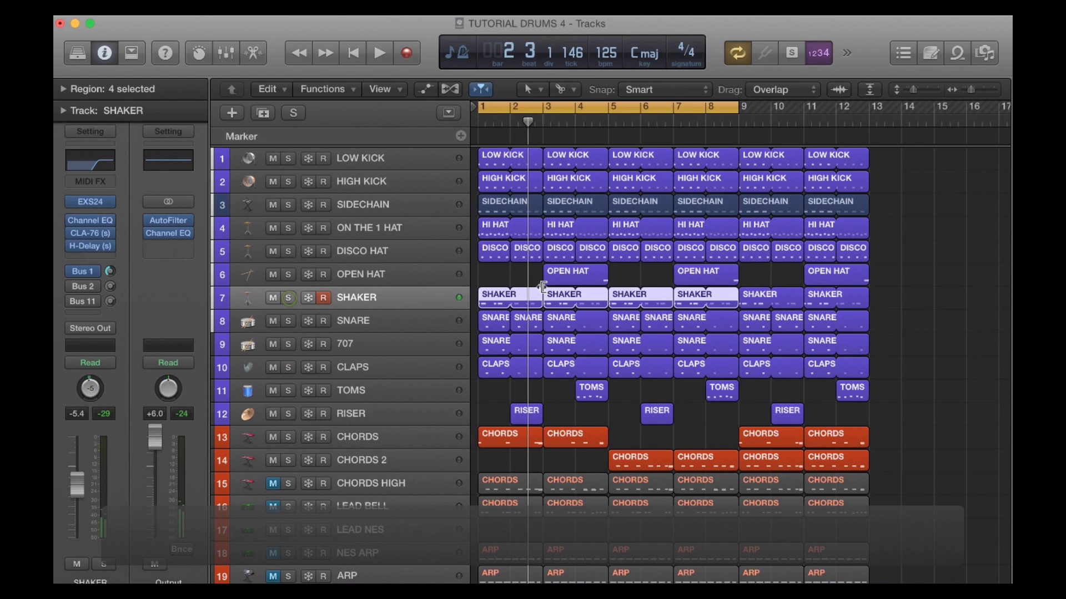
pyautogui.click(890, 281)
pyautogui.click(493, 300)
pyautogui.press('Delete')
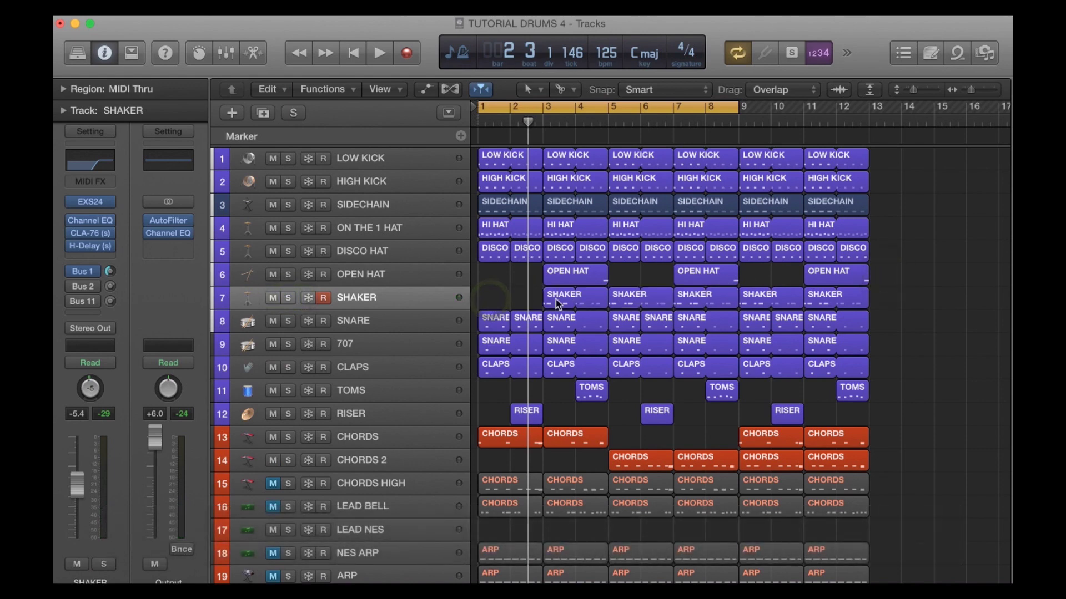
pyautogui.click(558, 305)
pyautogui.press('Delete')
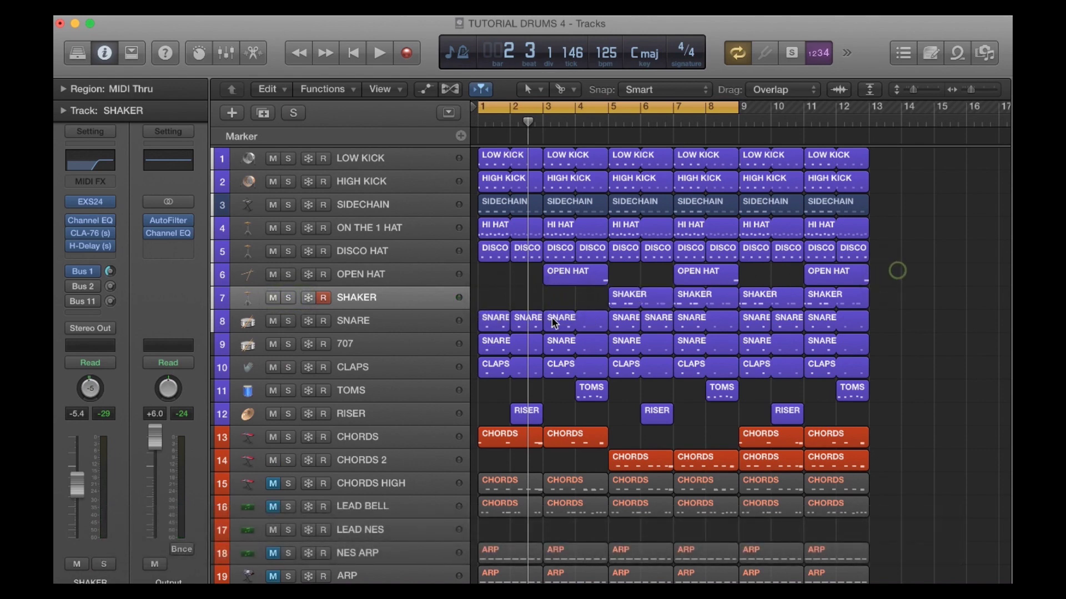
# Play the cycle to hear the SHAKER enter at bar 5 together with CHORDS 2, and stop playback.
pyautogui.scroll(-1, 688, 378)
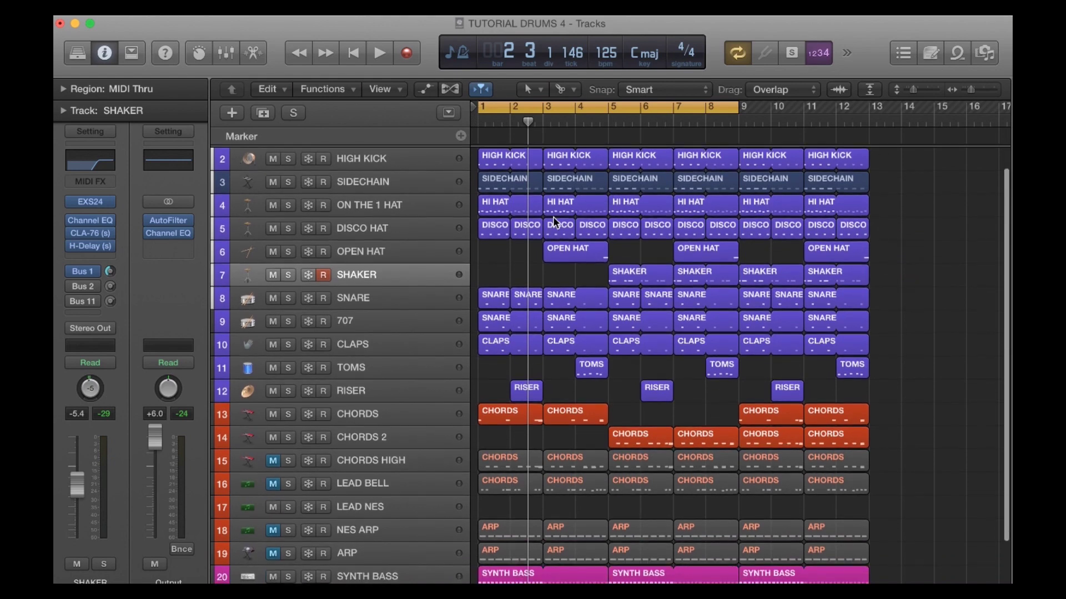
pyautogui.scroll(1, 638, 261)
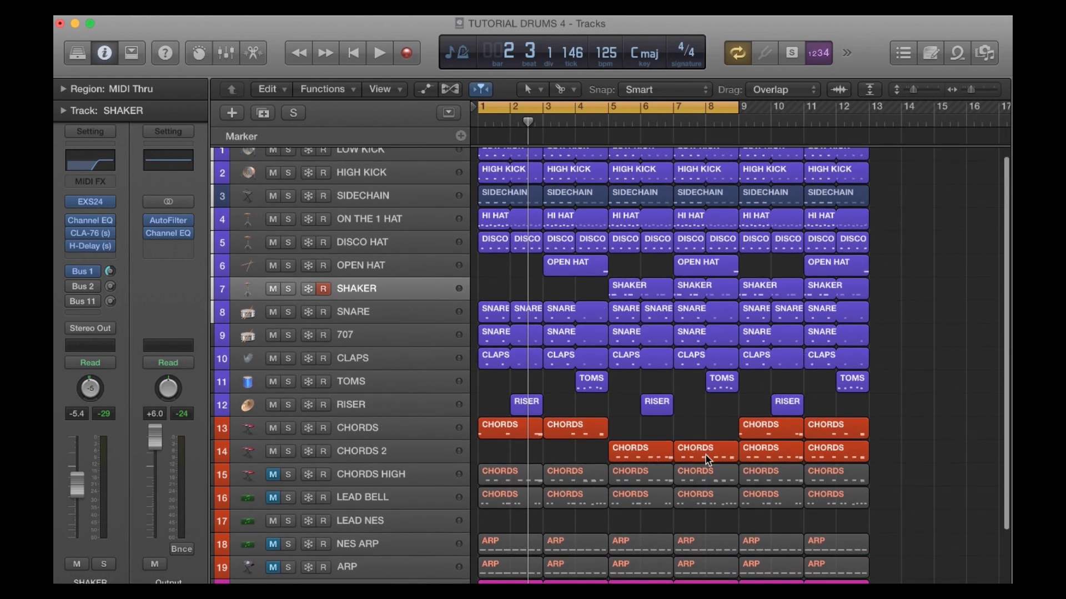
pyautogui.press('space')
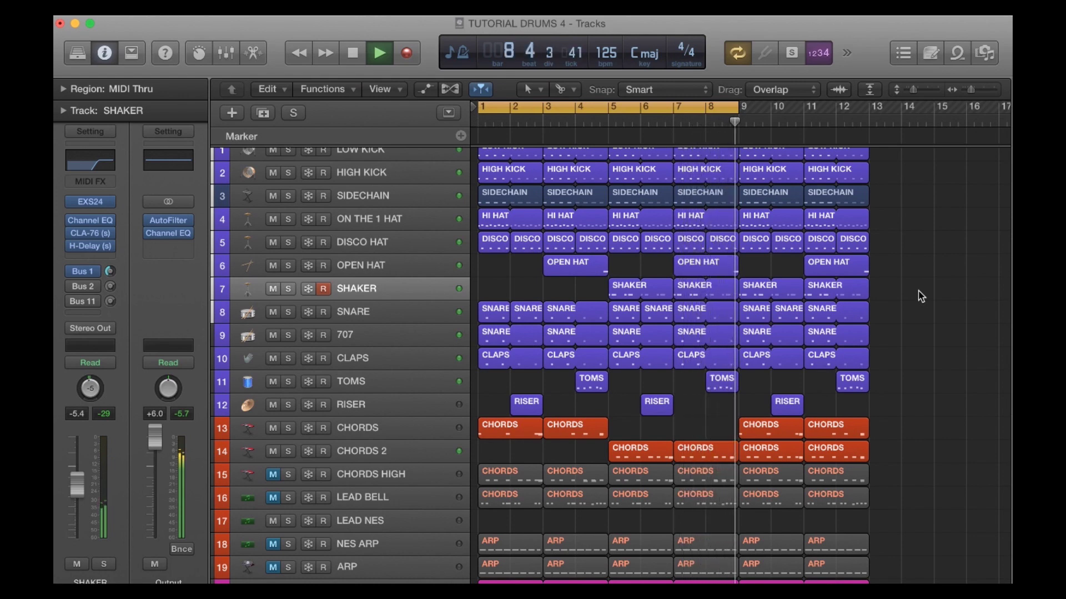
pyautogui.press('space')
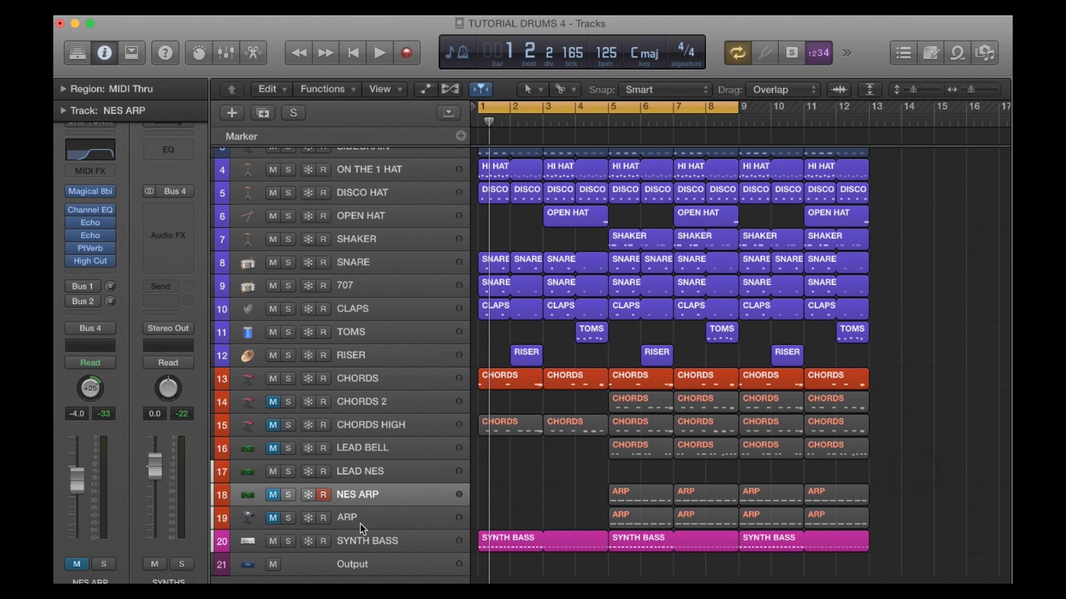
# Inspect the first SYNTH BASS region's C2 notes in the Piano Roll, sound one note and close the editor.
pyautogui.click(392, 545)
pyautogui.click(539, 498)
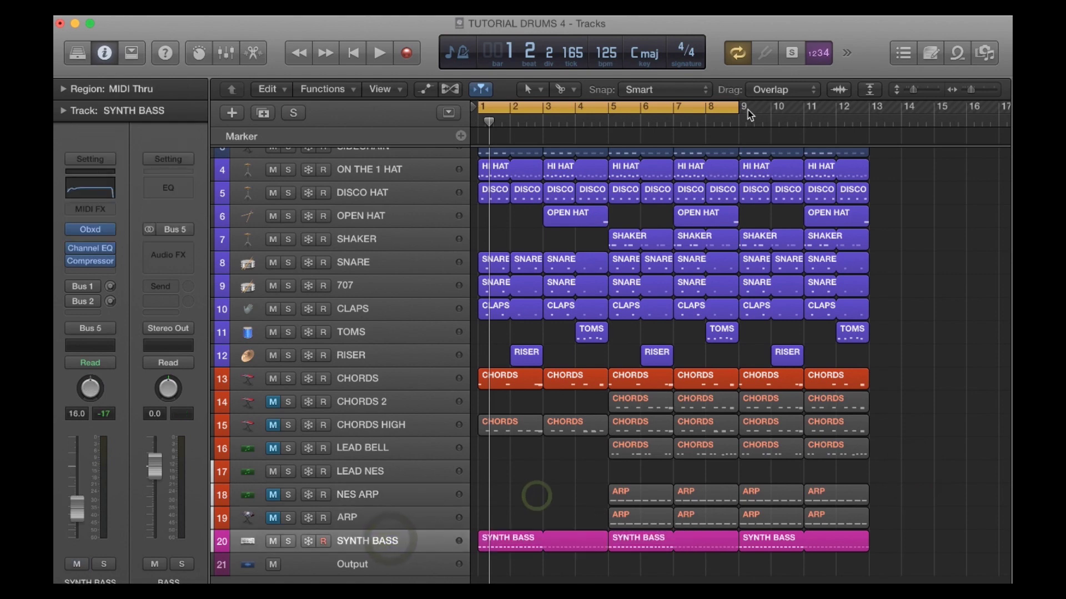
pyautogui.doubleClick(506, 542)
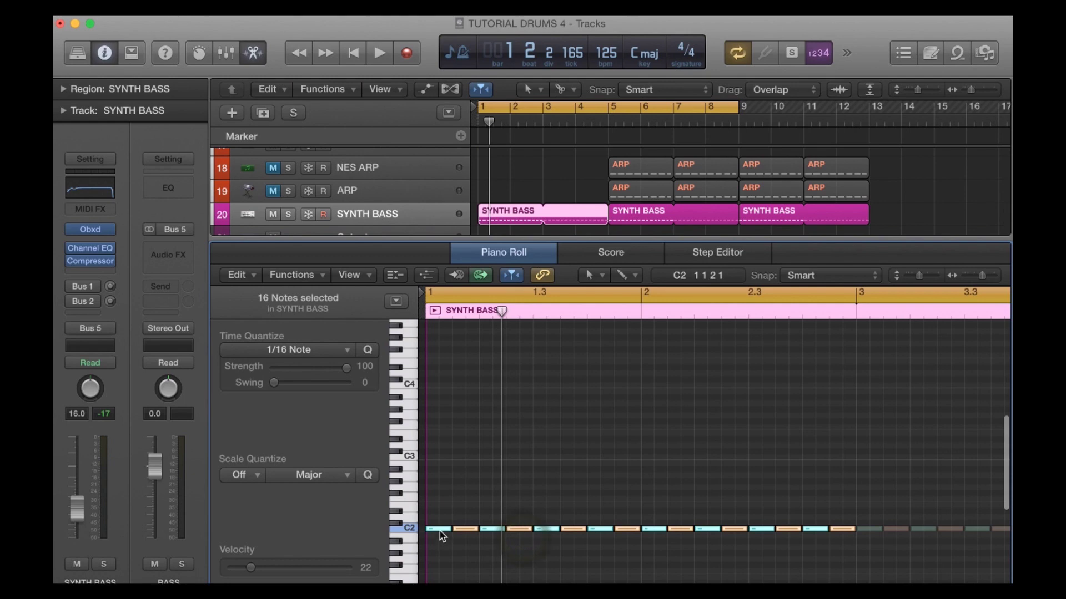
pyautogui.click(439, 531)
pyautogui.click(535, 469)
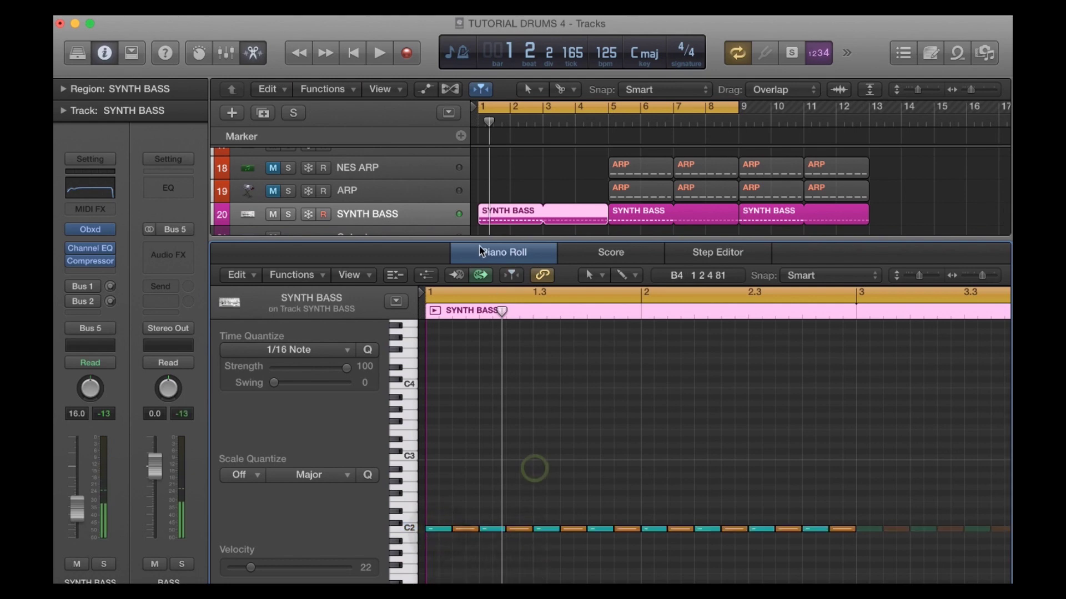
pyautogui.press('e')
pyautogui.click(547, 412)
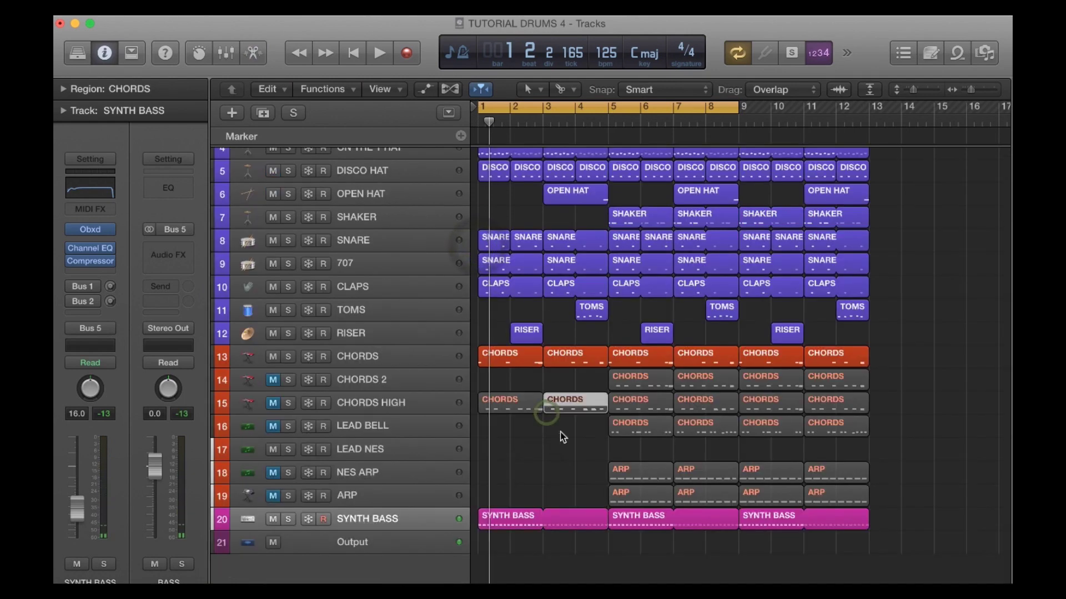
pyautogui.click(560, 432)
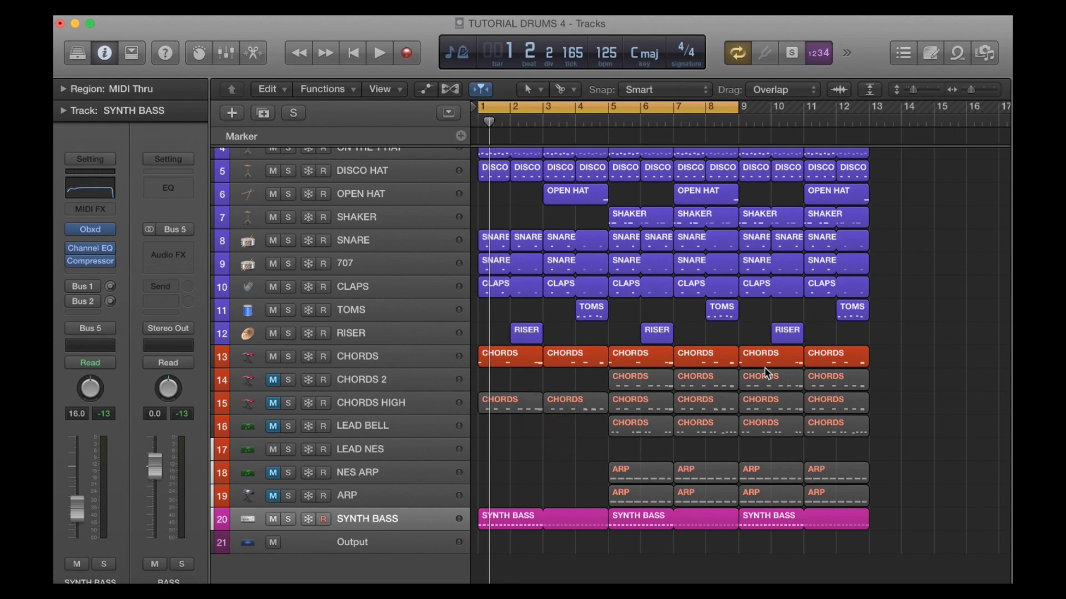
# Unmute the CHORDS 2 track and delete the CHORDS track's regions at bars 5, 7, 9 and 11.
pyautogui.click(846, 361)
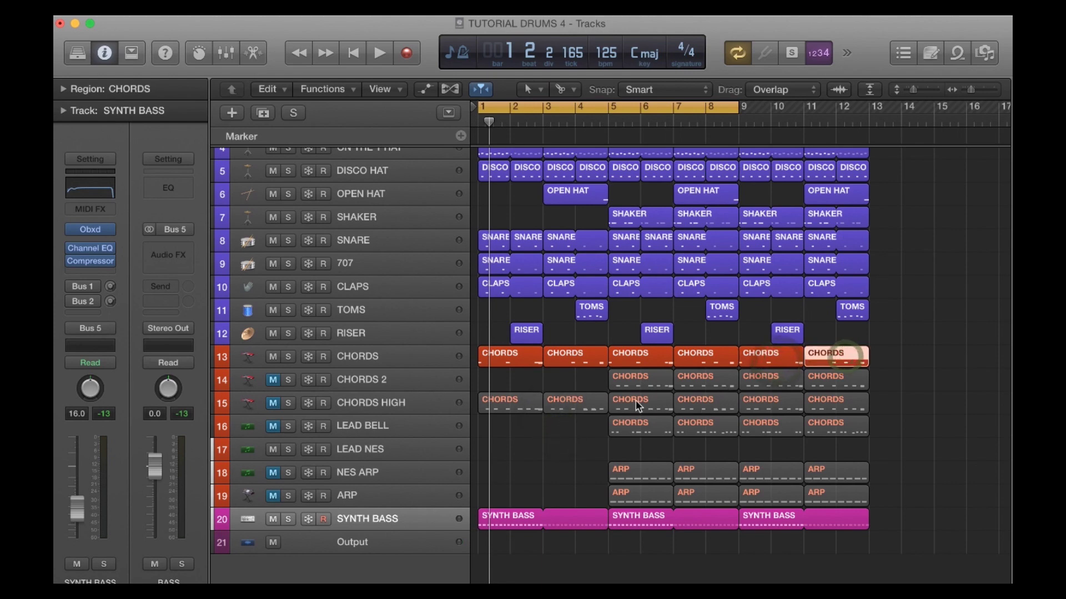
pyautogui.click(273, 380)
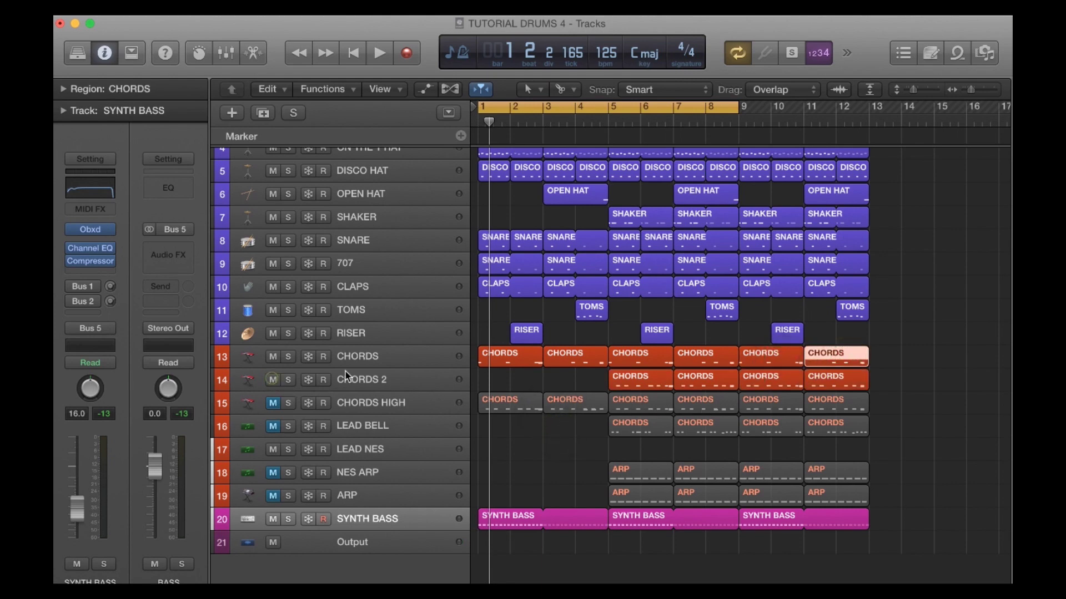
pyautogui.click(646, 359)
pyautogui.press('Delete')
pyautogui.click(701, 356)
pyautogui.press('Delete')
pyautogui.click(756, 355)
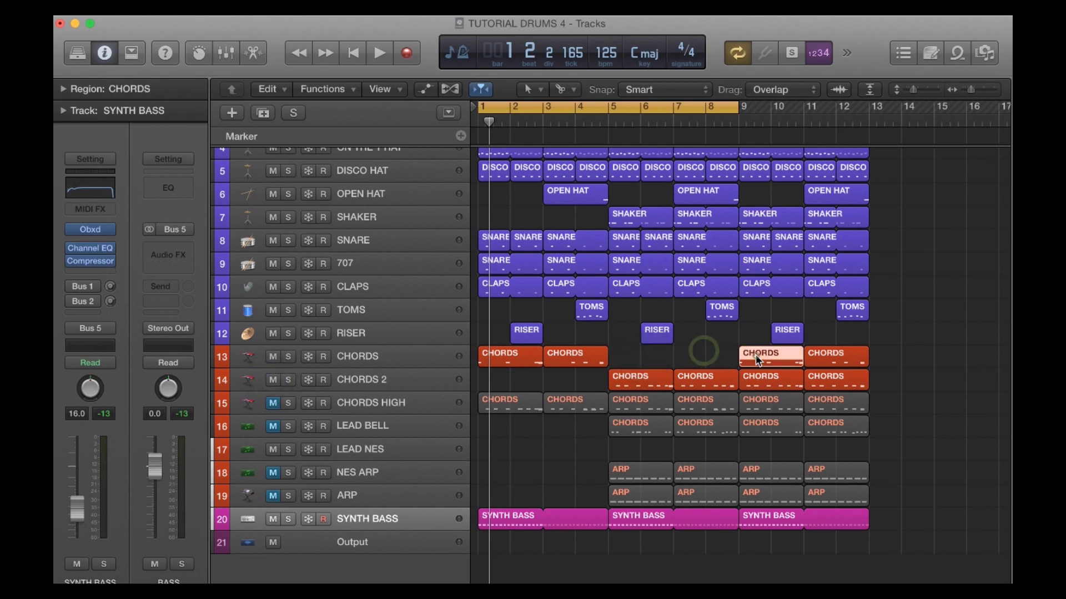
pyautogui.press('Delete')
pyautogui.click(825, 348)
pyautogui.press('Delete')
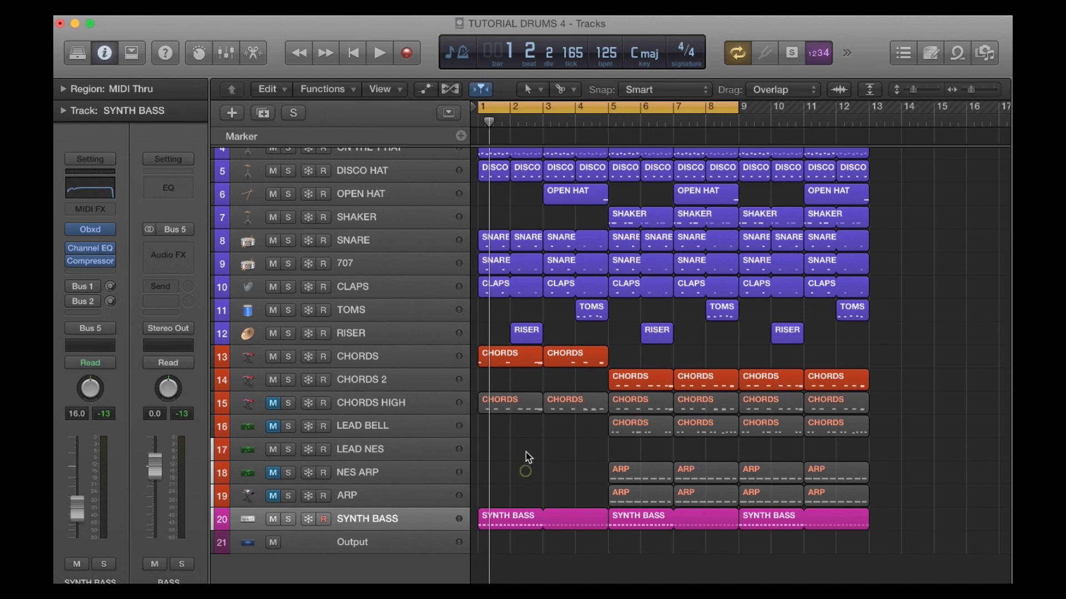
pyautogui.click(930, 333)
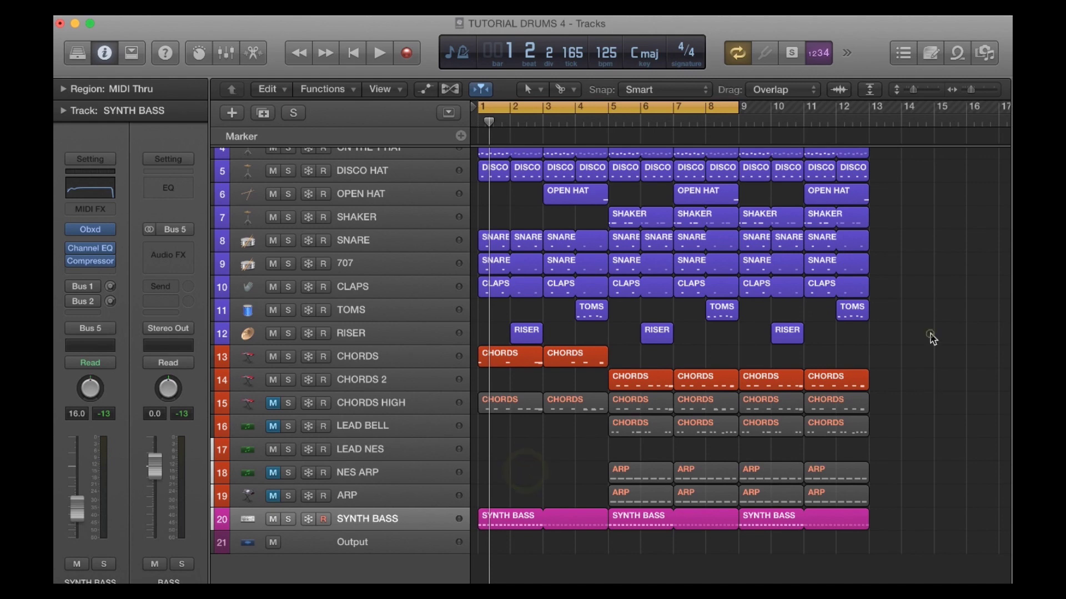
# Extend the end of the cycle range from bar 9 to bar 13 and play through the arrangement.
pyautogui.click(765, 517)
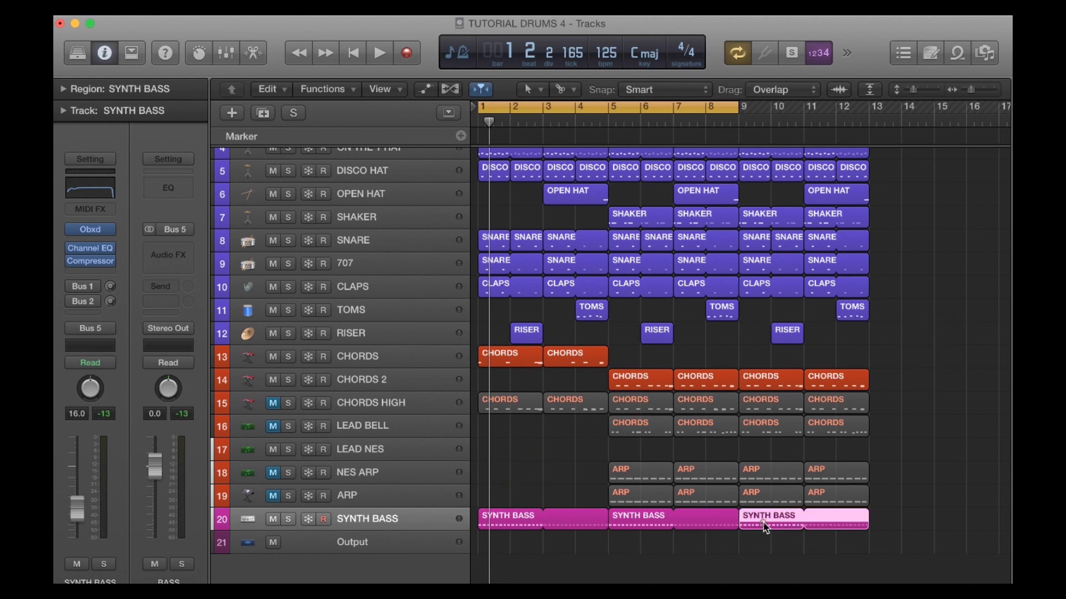
pyautogui.moveTo(738, 110); pyautogui.dragTo(868, 112)
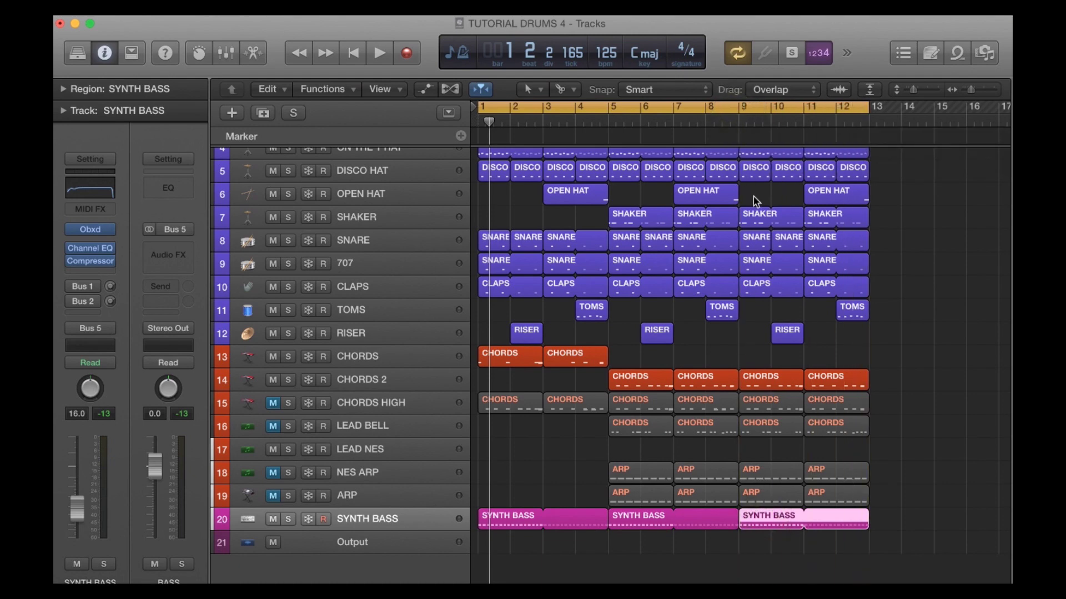
pyautogui.press('space')
pyautogui.click(937, 319)
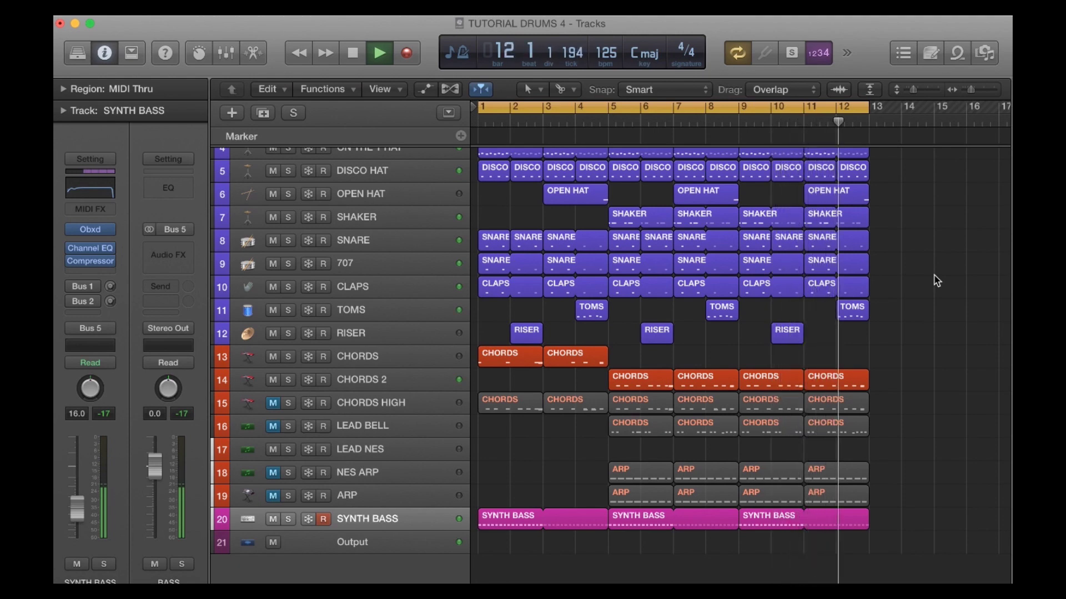
pyautogui.press('space')
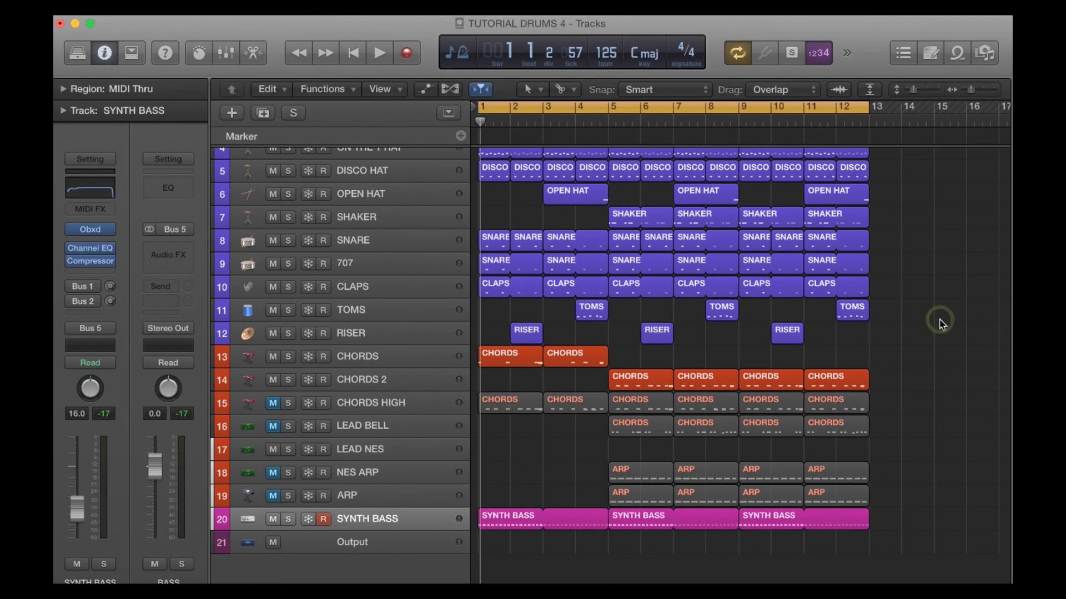
# Move the start of the cycle range to bar 5, play the section with CHORDS 2, and stop playback.
pyautogui.click(524, 486)
pyautogui.moveTo(480, 108); pyautogui.dragTo(609, 108)
pyautogui.press('space')
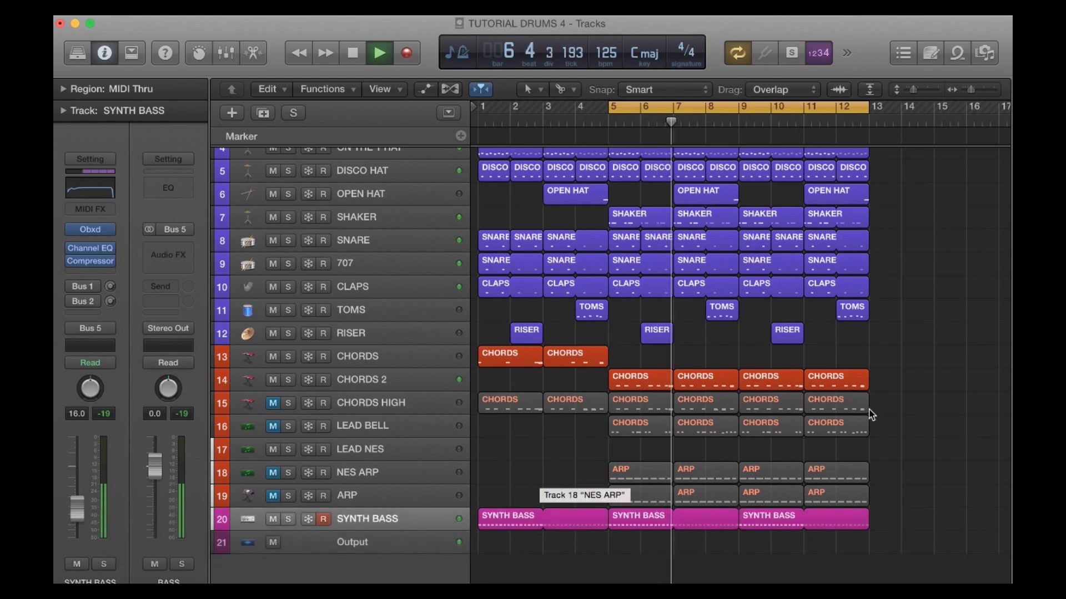
pyautogui.press('space')
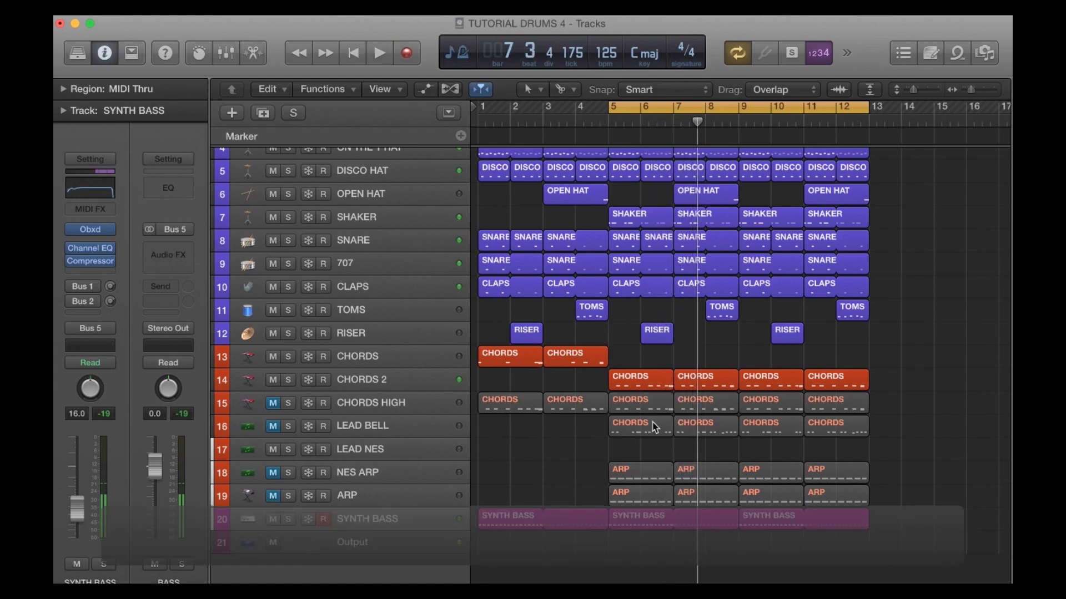
# Unmute CHORDS HIGH, mute CHORDS 2 and play the section to audition the higher chords.
pyautogui.click(272, 404)
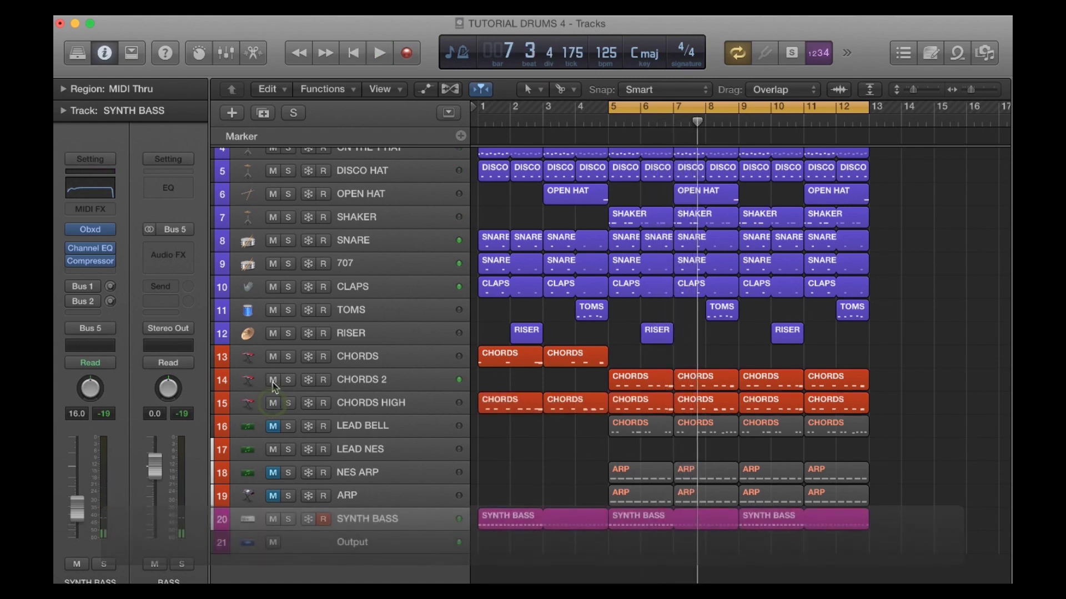
pyautogui.click(272, 380)
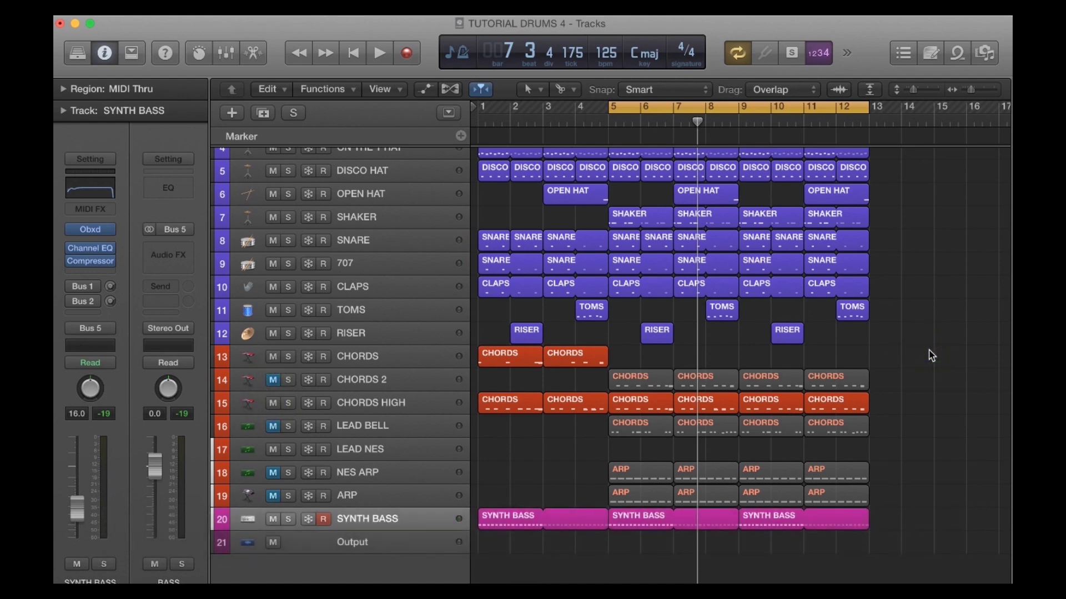
pyautogui.press('space')
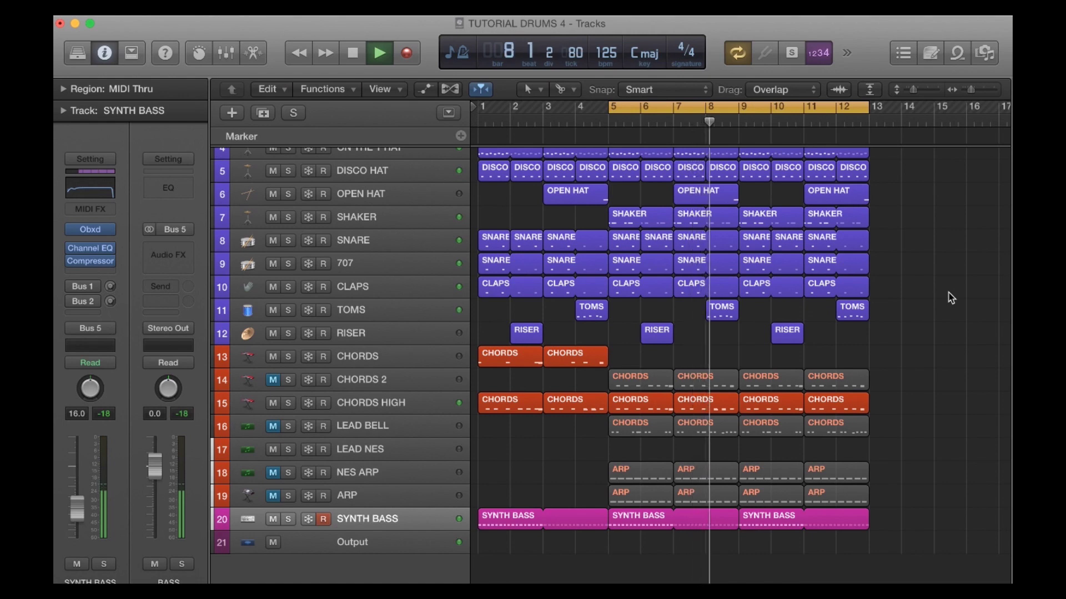
pyautogui.press('space')
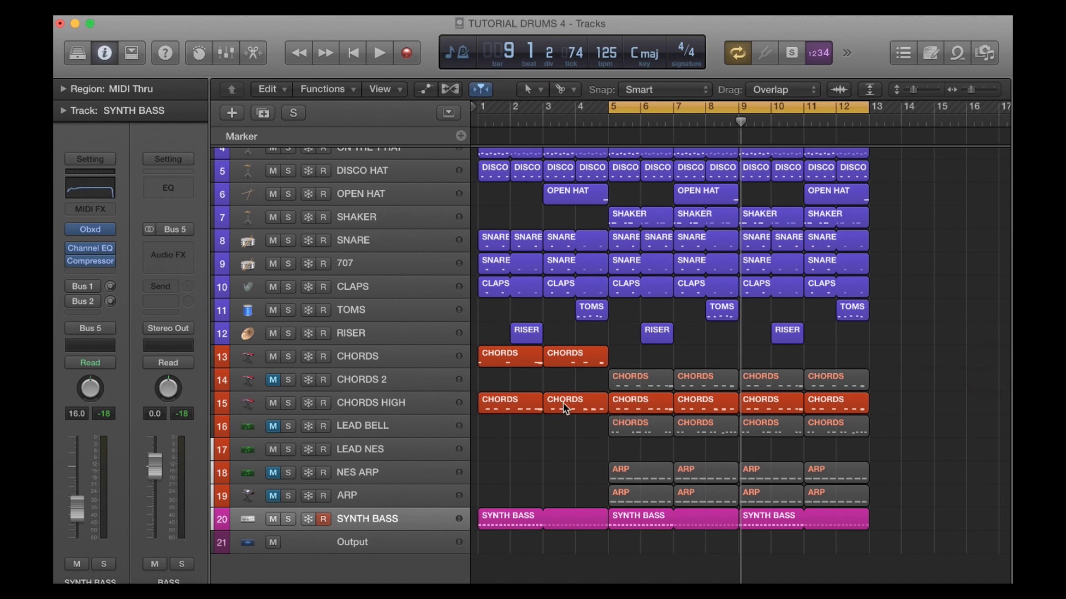
# Mute the CHORDS HIGH track again and bring CHORDS 2 back in by unmuting it.
pyautogui.click(272, 404)
pyautogui.click(272, 380)
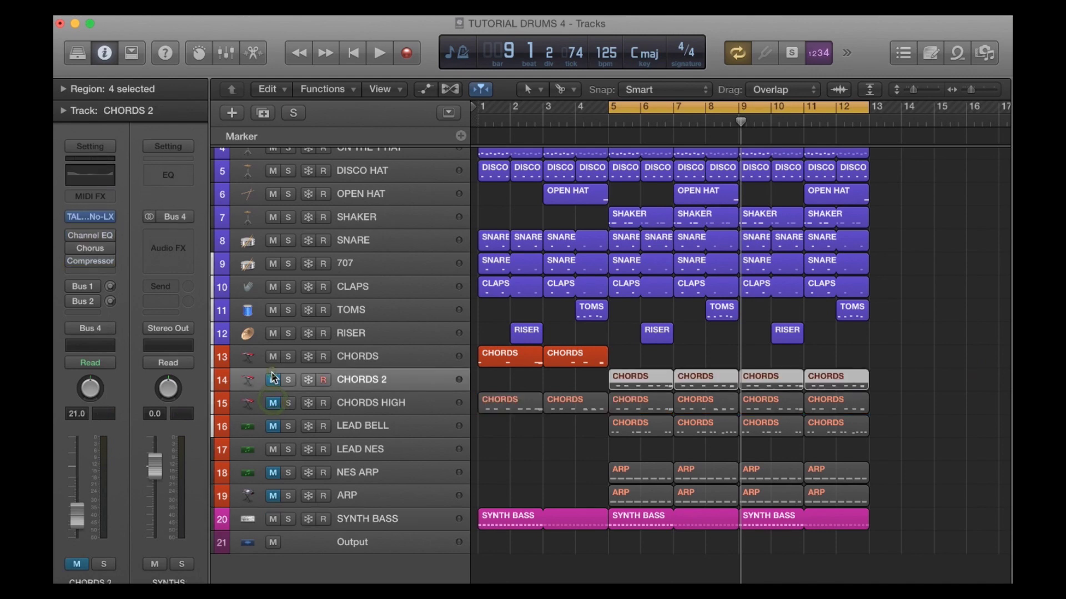
pyautogui.click(273, 380)
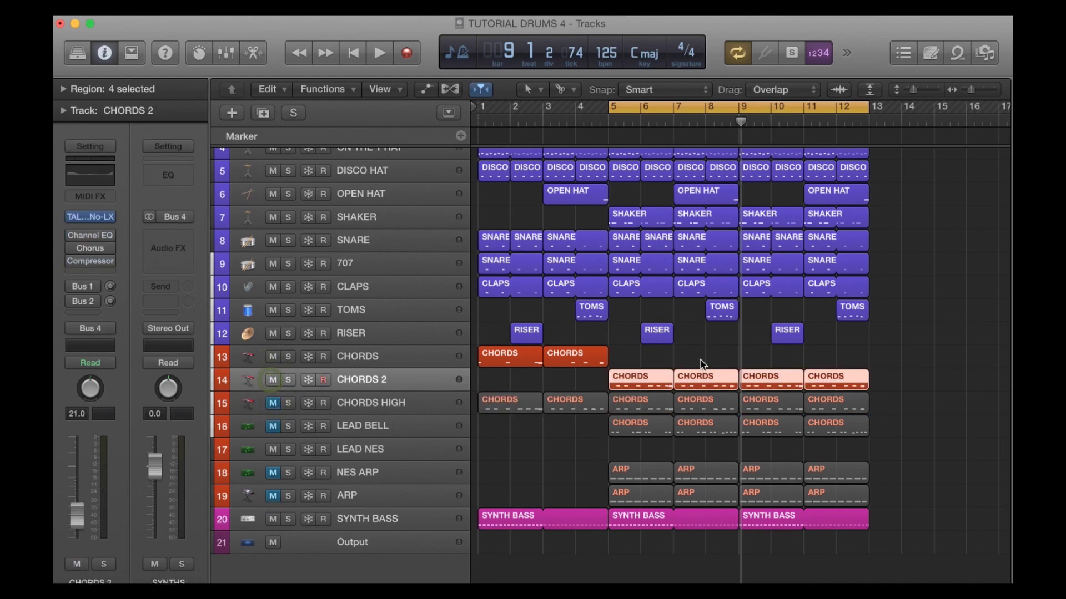
# Unmute the NES ARP and ARP tracks, leaving no track soloed.
pyautogui.click(625, 471)
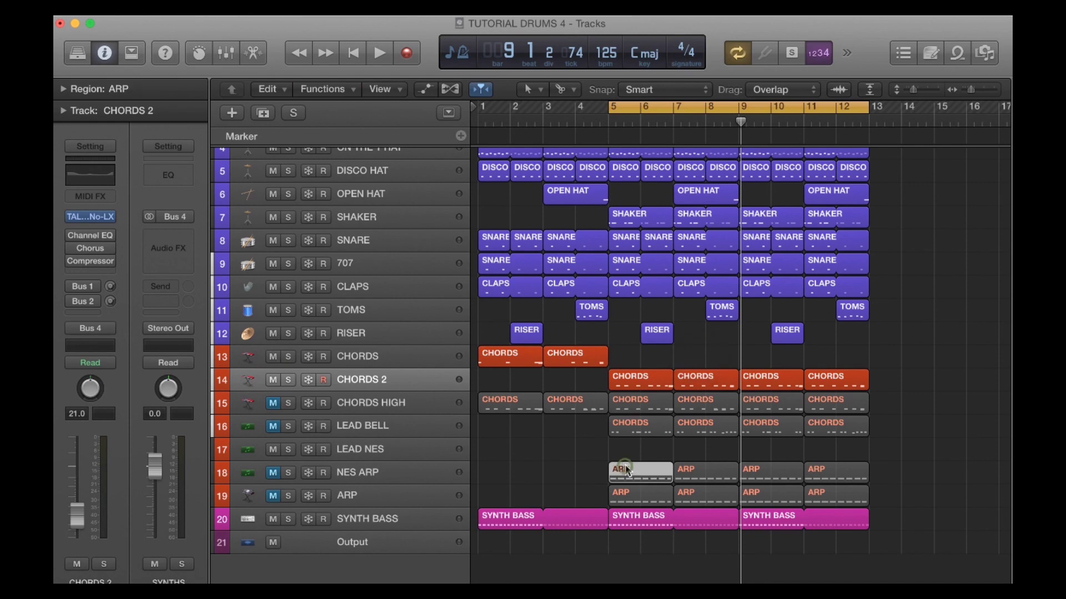
pyautogui.click(286, 473)
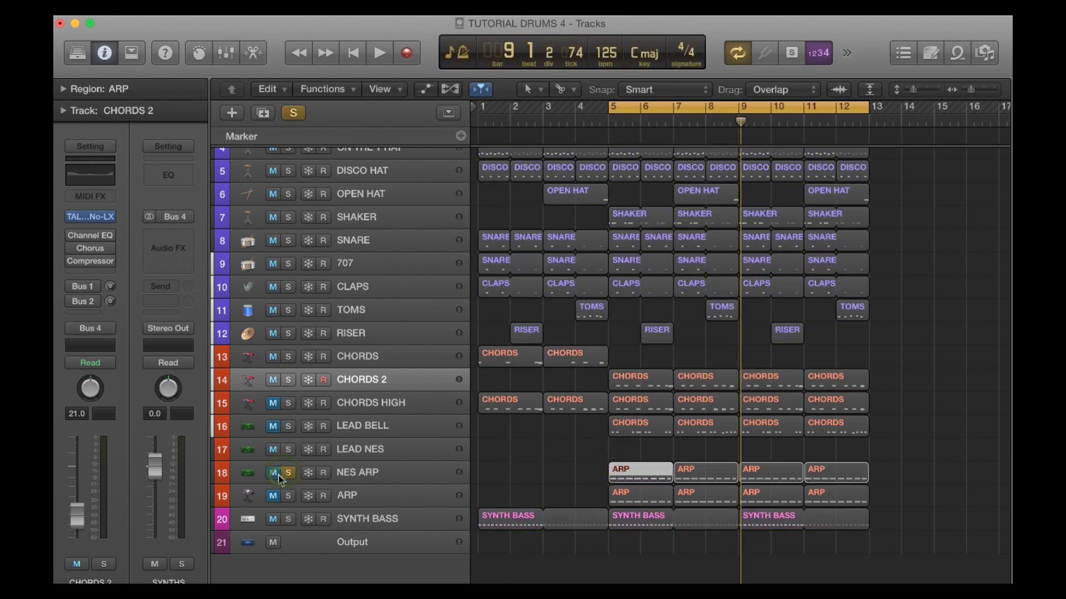
pyautogui.click(273, 472)
pyautogui.click(288, 473)
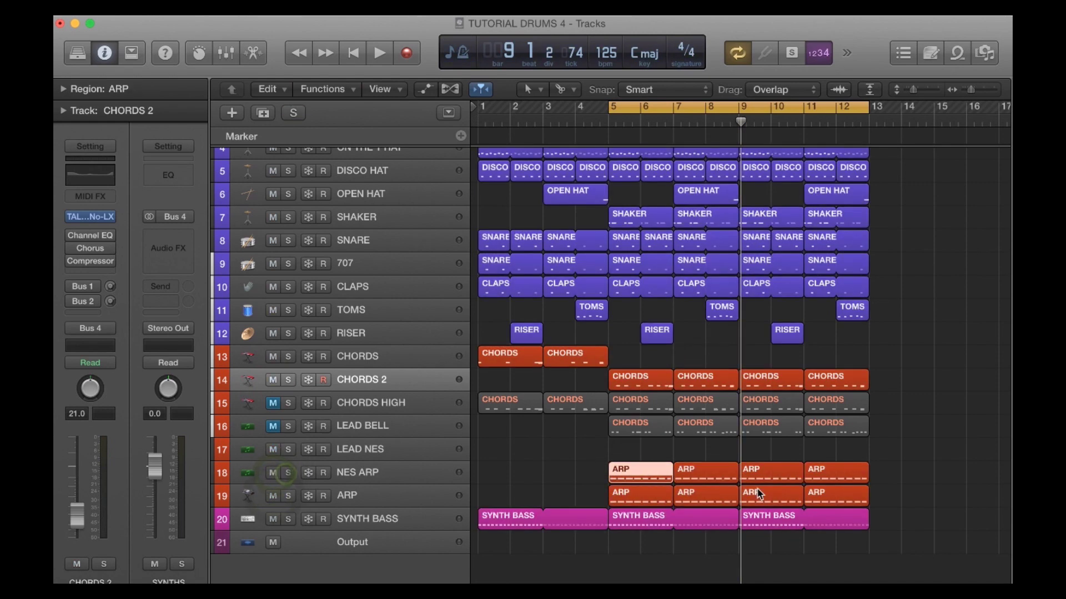
# Delete the regions at bars 9 and 11 on both the NES ARP and ARP tracks.
pyautogui.click(760, 469)
pyautogui.keyDown('shift'); pyautogui.click(848, 471); pyautogui.keyUp('shift')
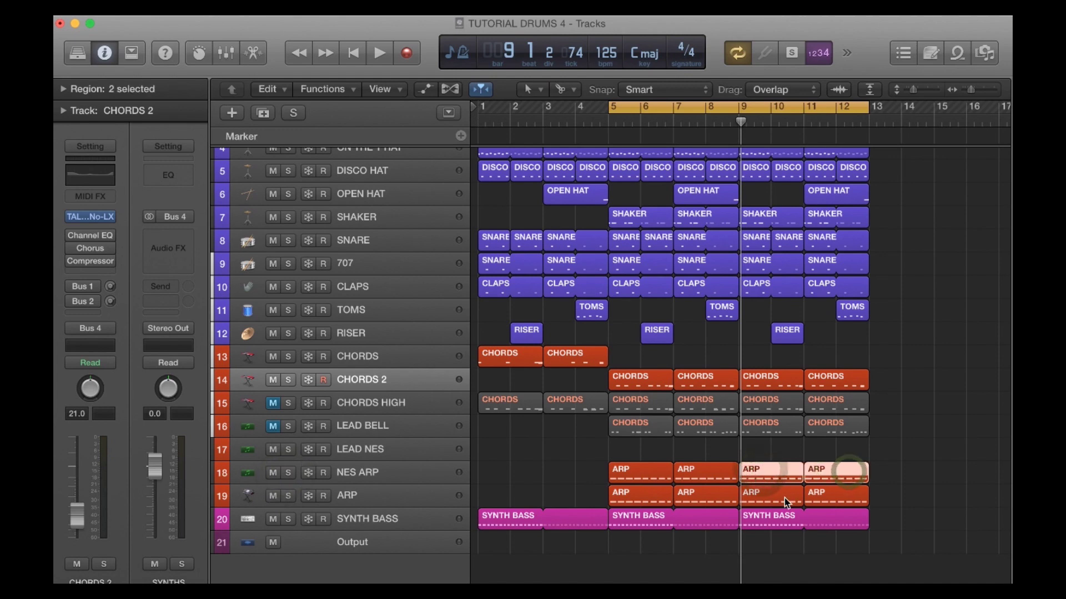
pyautogui.click(785, 498)
pyautogui.press('Delete')
pyautogui.click(808, 495)
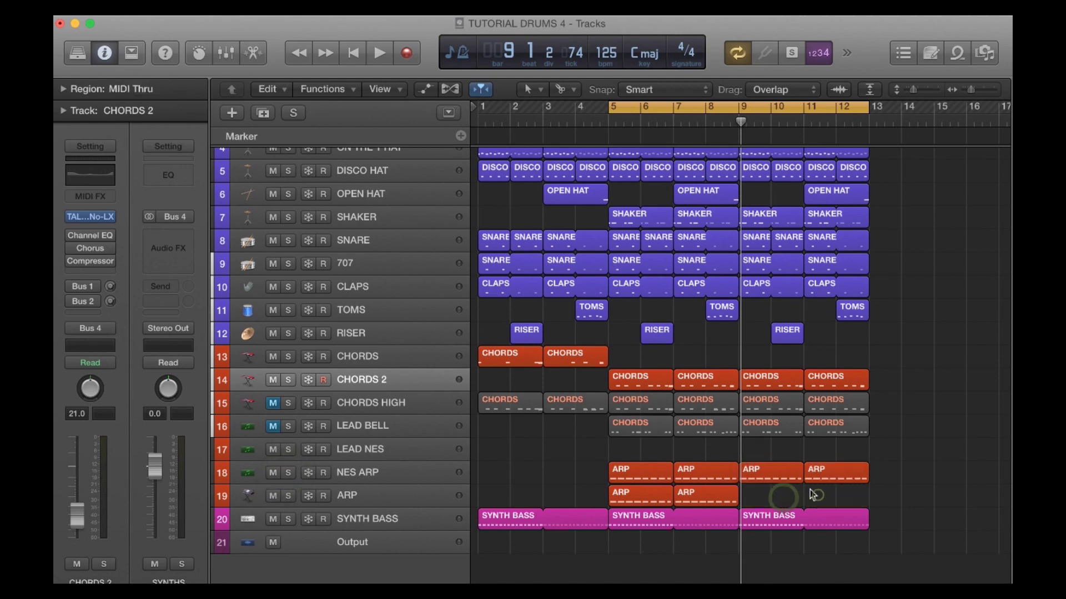
pyautogui.press('Delete')
pyautogui.click(778, 467)
pyautogui.press('Delete')
pyautogui.click(806, 471)
pyautogui.press('Delete')
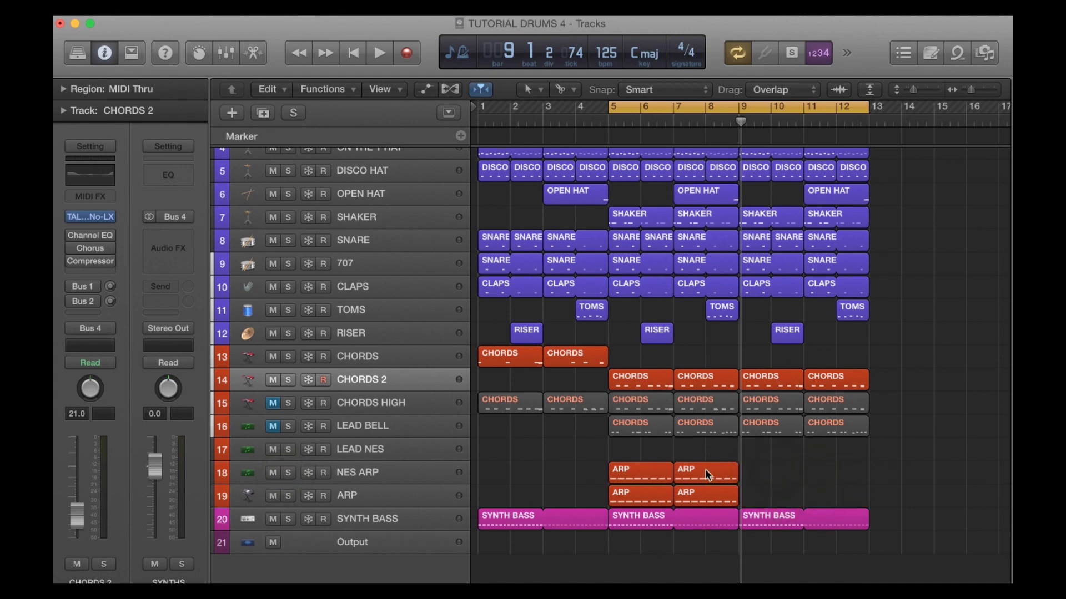
# Undo the deletion of the bar 9 and 11 regions on the NES ARP and ARP tracks.
pyautogui.click(705, 468)
pyautogui.press('super+z')
pyautogui.press('super+z')
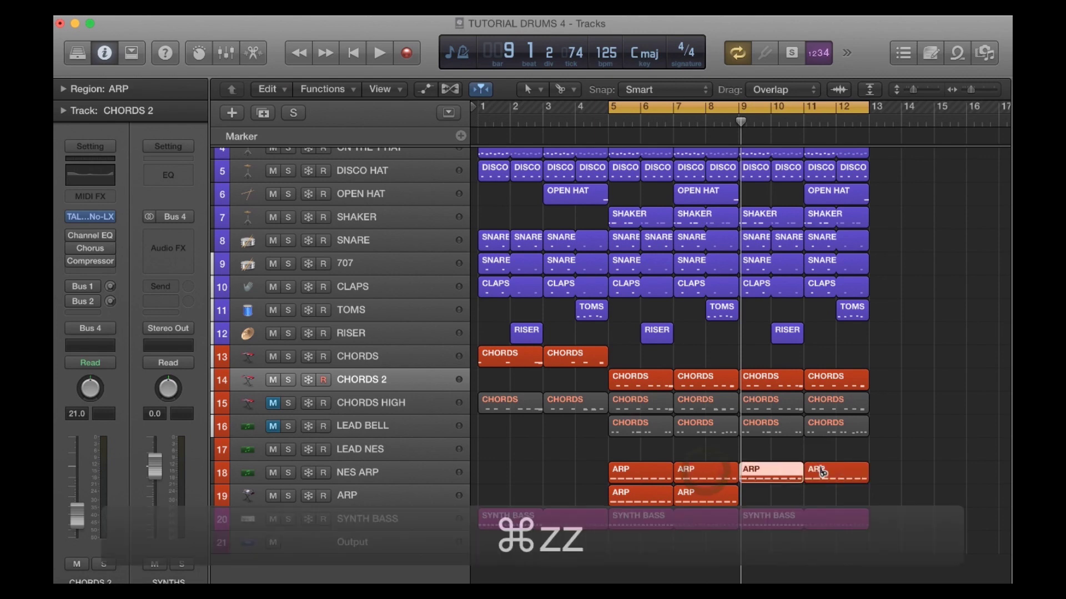
pyautogui.press('super+z')
pyautogui.press('super+z')
# Transpose all notes in the NES ARP region at bar 9 up by 12 semitones.
pyautogui.doubleClick(770, 470)
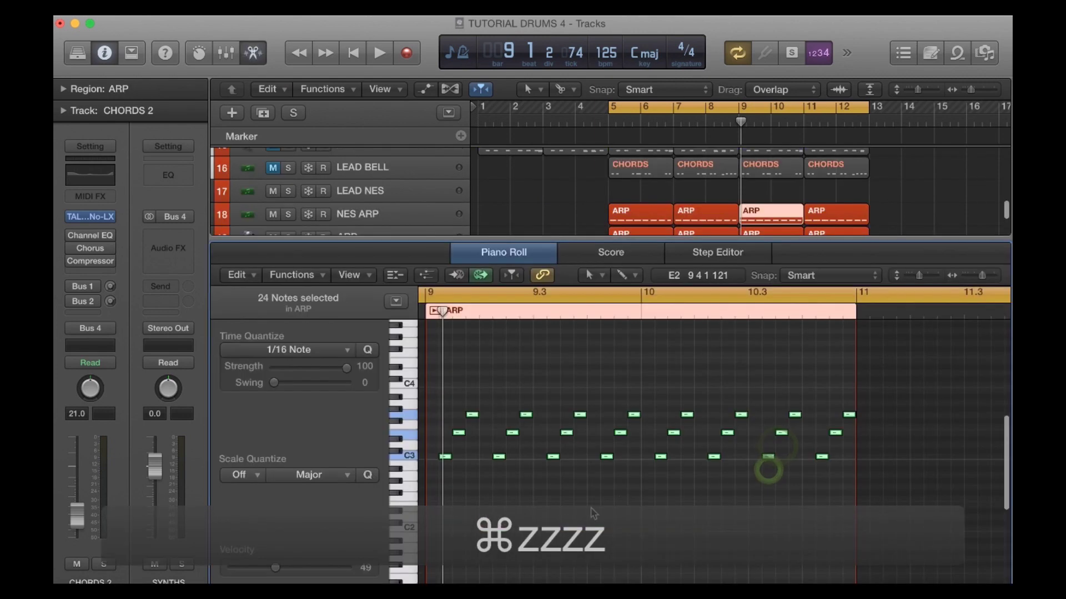
pyautogui.press('super+a')
pyautogui.rightClick(445, 457)
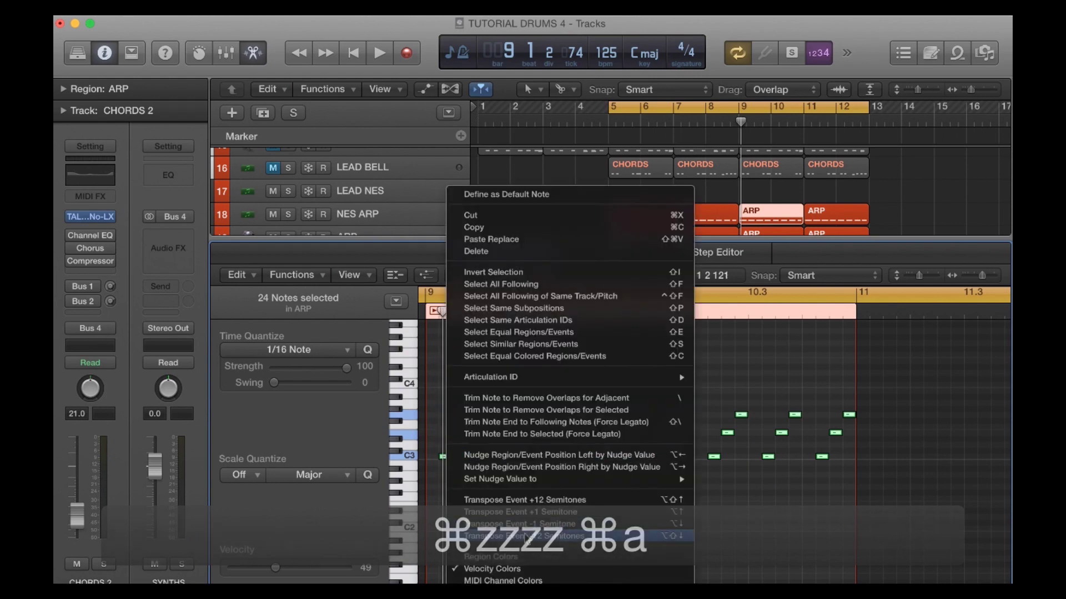
pyautogui.click(547, 499)
# Transpose all notes in the ARP track's bar 9 region up by 12 semitones and close the Piano Roll.
pyautogui.scroll(-4, 725, 188)
pyautogui.scroll(2, 738, 194)
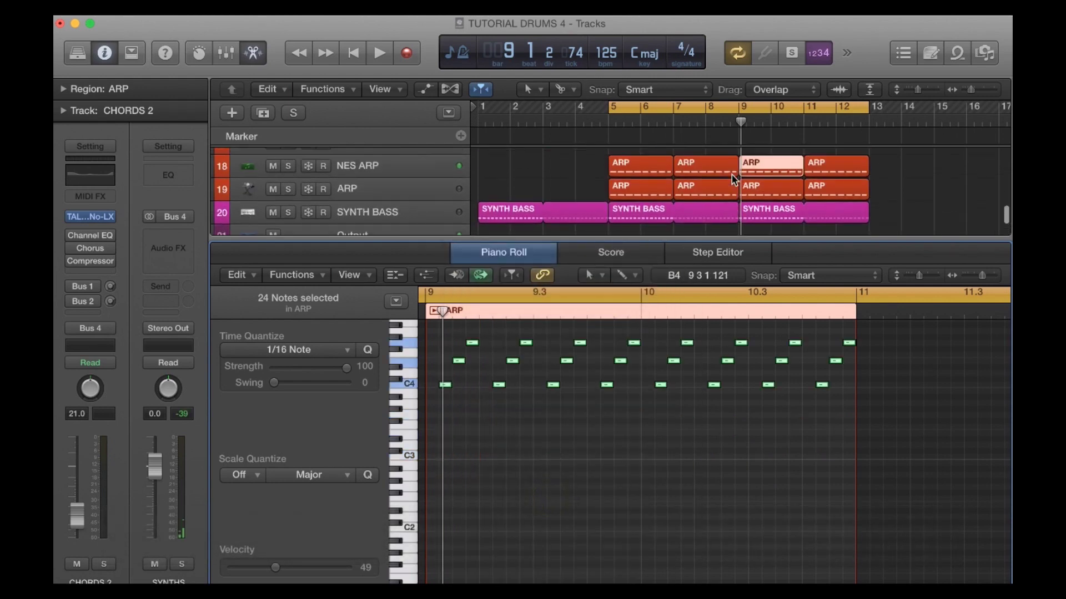
pyautogui.click(767, 207)
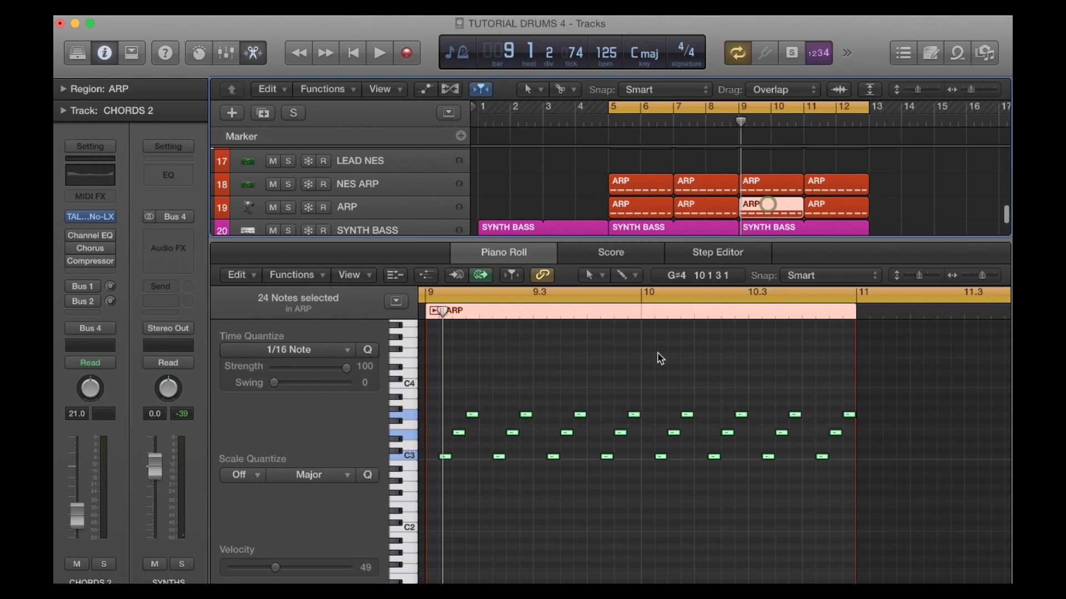
pyautogui.rightClick(553, 460)
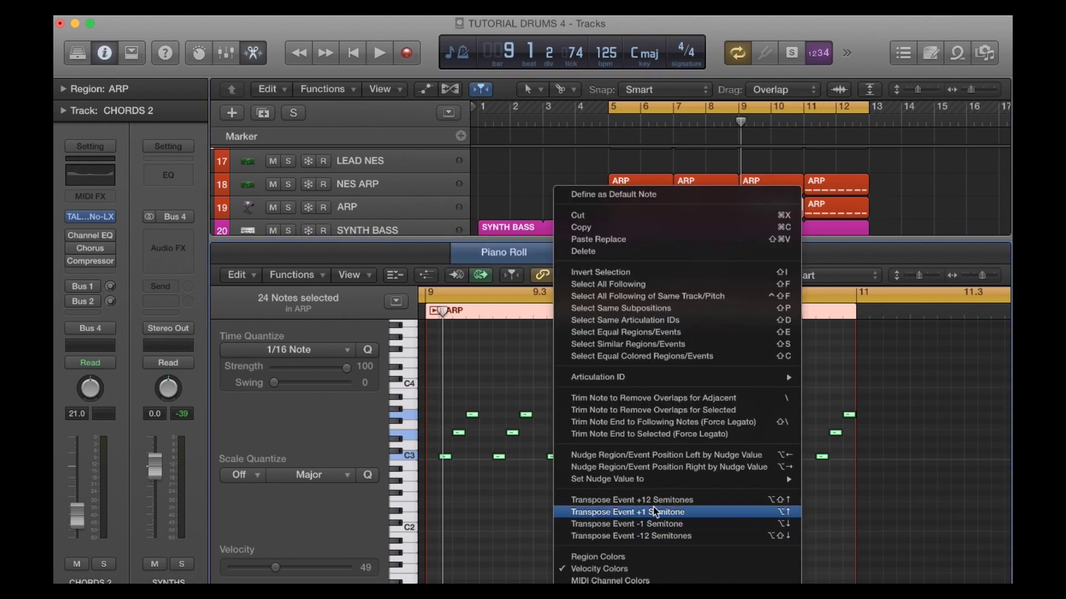
pyautogui.click(671, 502)
pyautogui.click(543, 250)
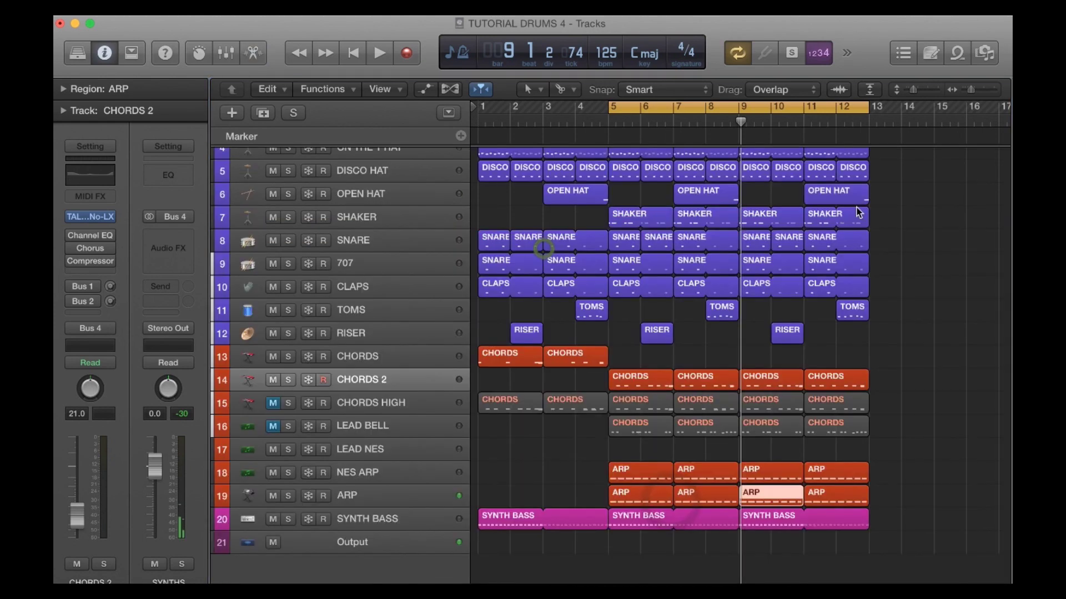
# Replace the bar 11 regions on the NES ARP and ARP tracks with copies of the transposed bar 9 regions.
pyautogui.moveTo(885, 463); pyautogui.dragTo(866, 491)
pyautogui.press('Delete')
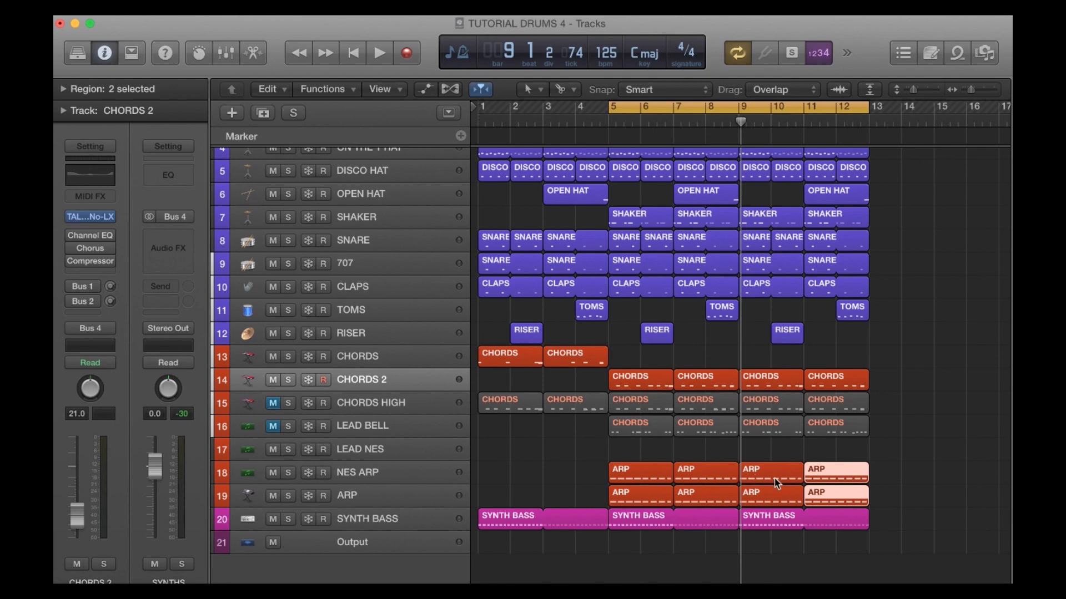
pyautogui.click(771, 458)
pyautogui.click(582, 457)
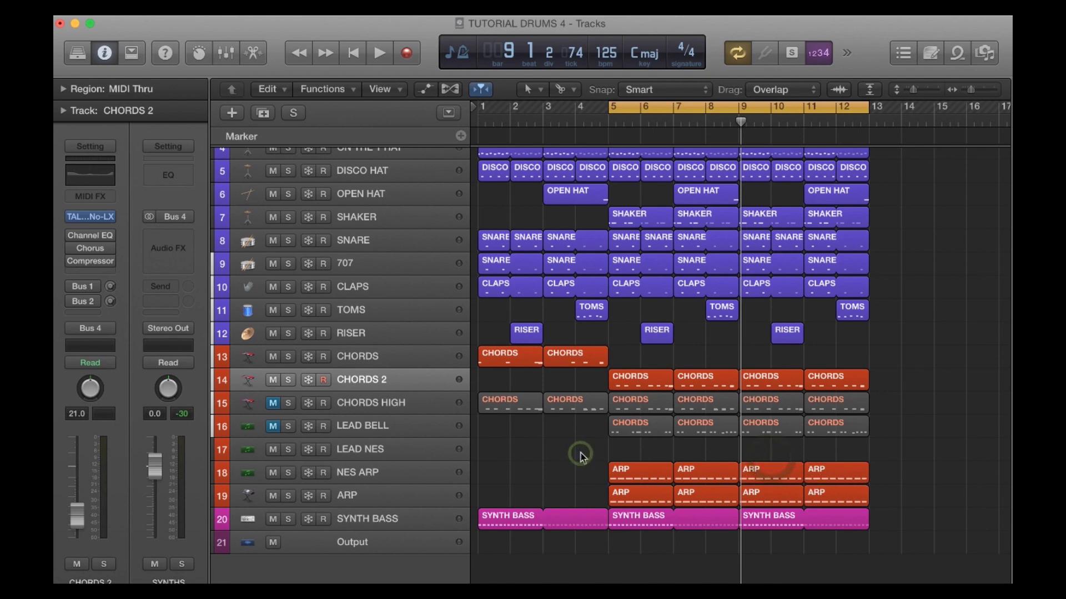
# Play the cycled section between bars 5 and 13 to audition the raised arp parts, stopping playback at bar 5.
pyautogui.press('space')
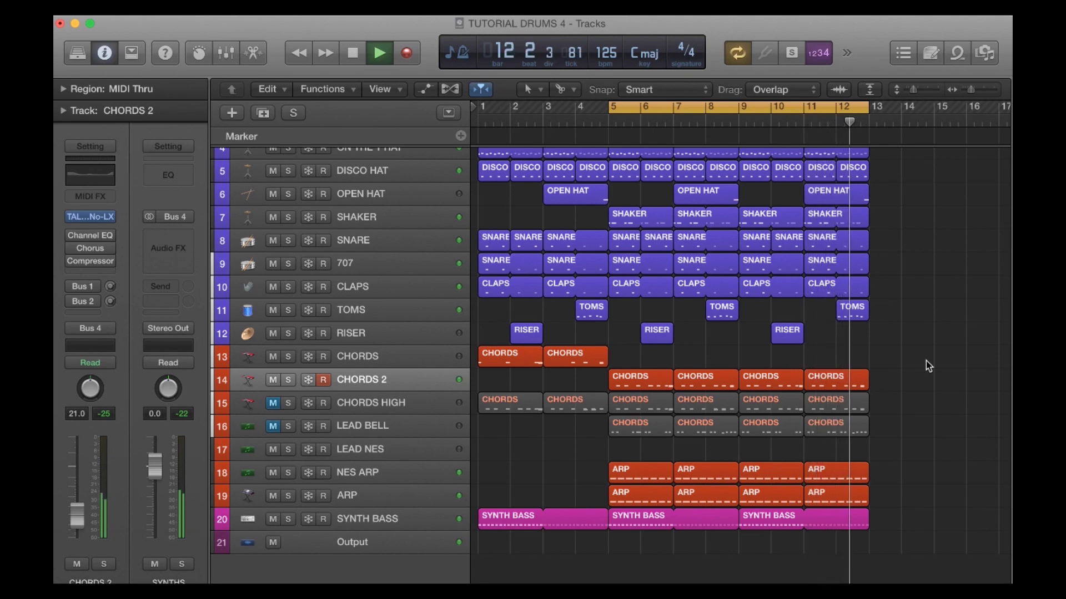
pyautogui.press('space')
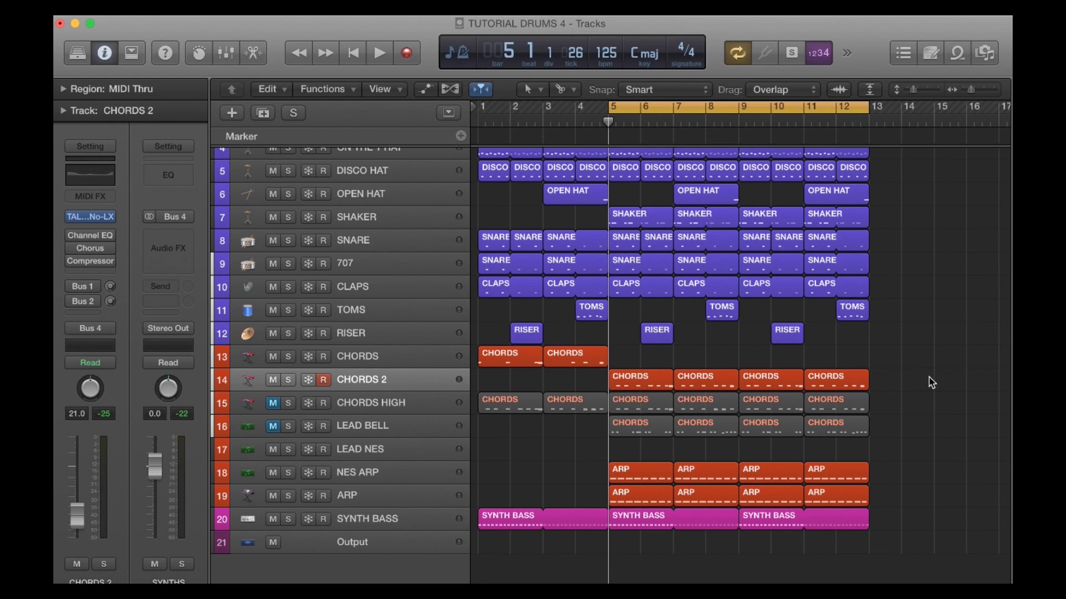
pyautogui.click(930, 344)
pyautogui.click(543, 464)
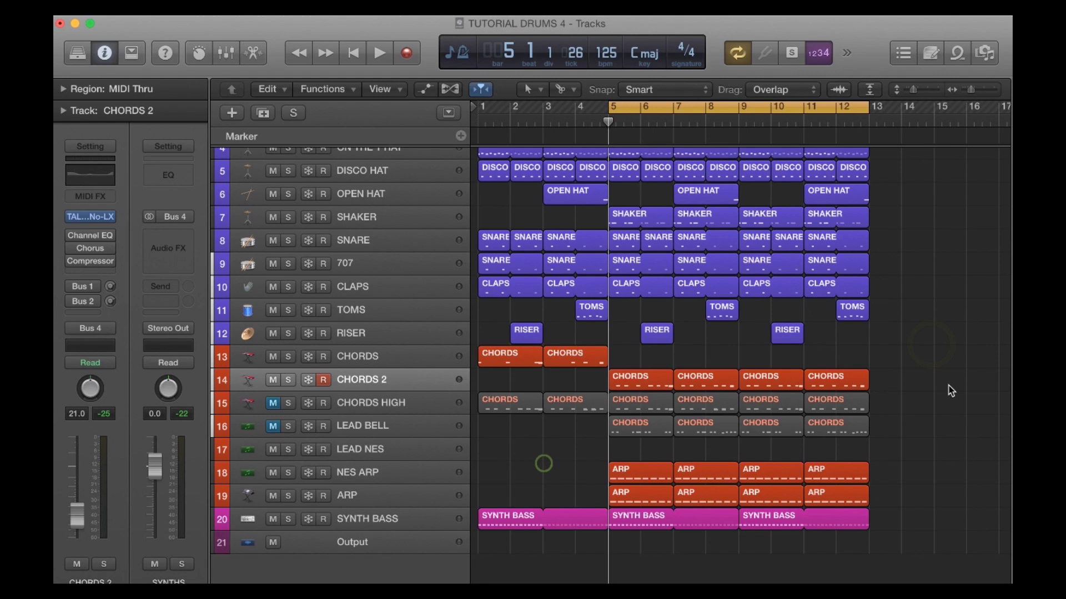
pyautogui.click(949, 344)
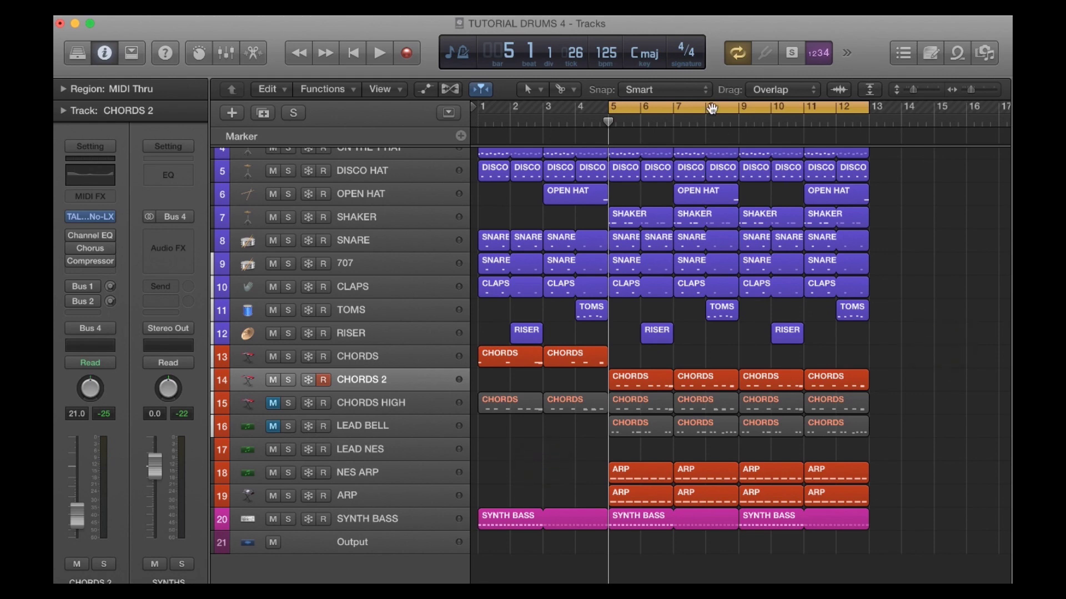